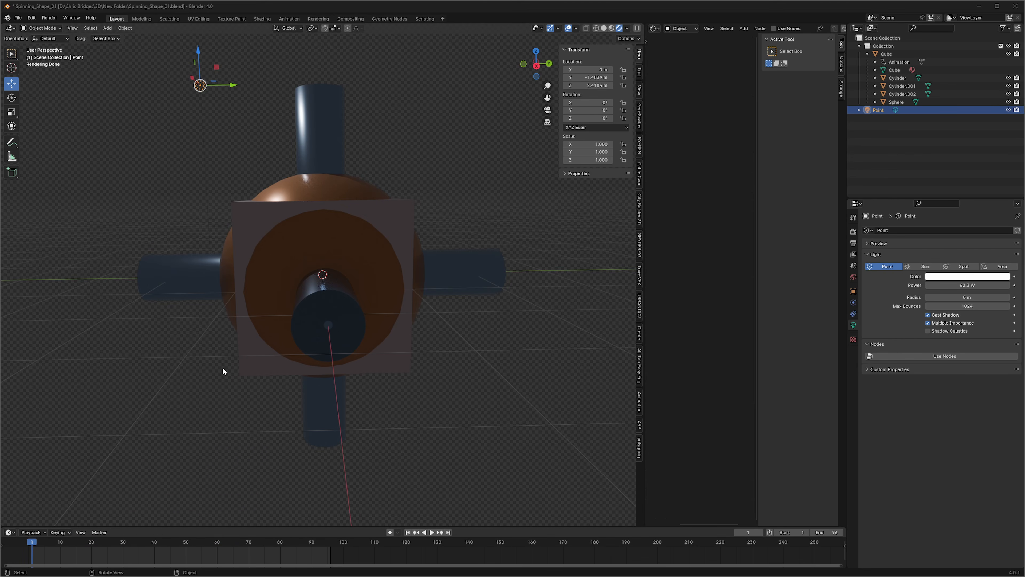
- Play and scrub through the spinning shape's animation to examine its rotation, ending at frame 1
mouse_move(31, 541)
mouse_down()
mouse_move(304, 549)
mouse_move(32, 553)
mouse_up()
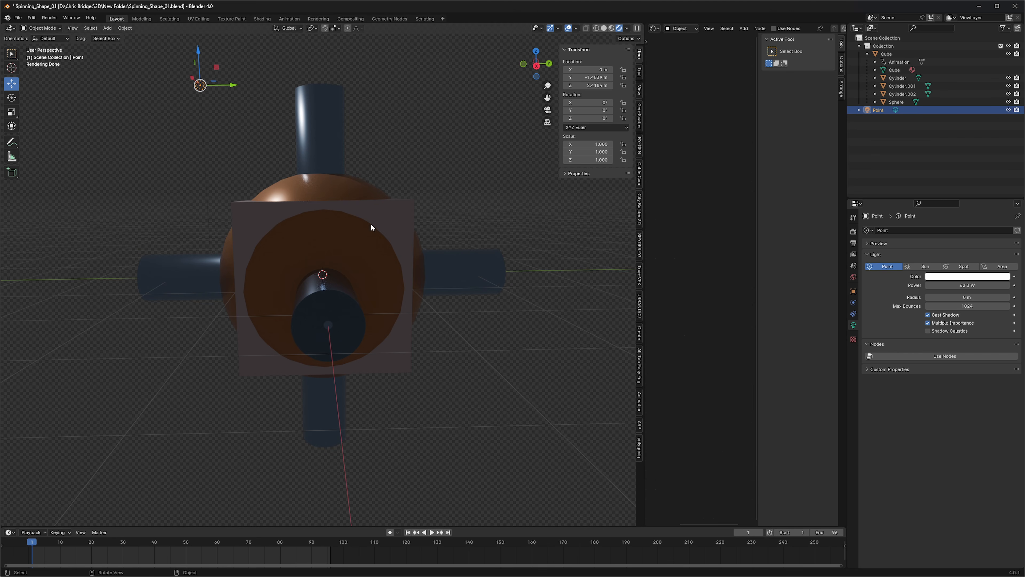
key(space)
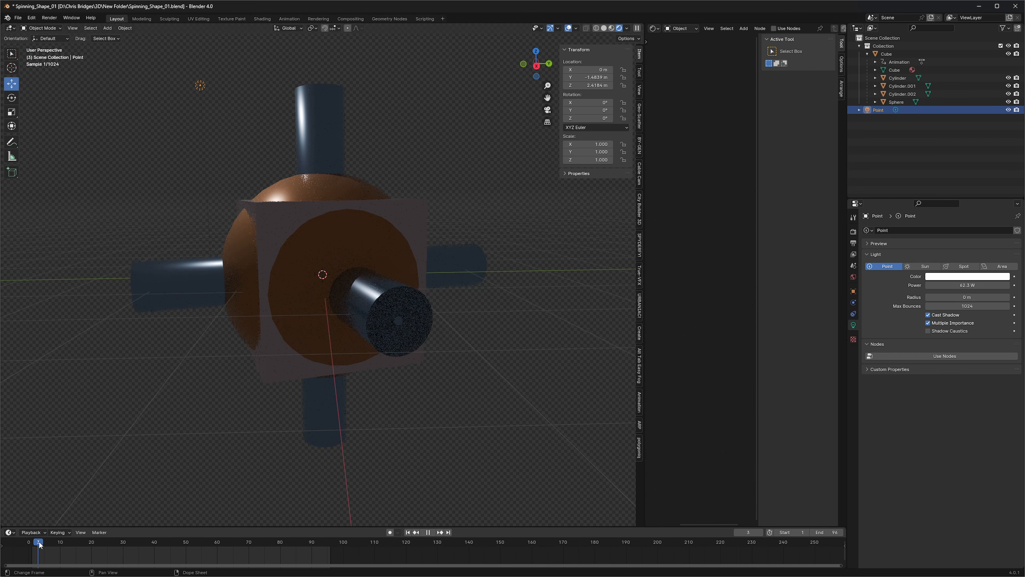
drag(44, 546, 31, 546)
key(space)
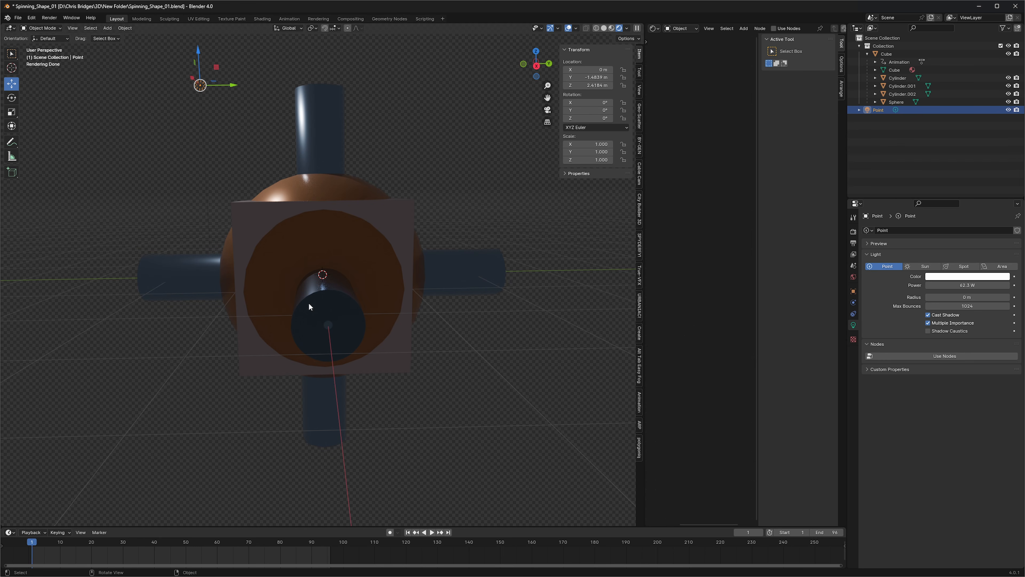
key(space)
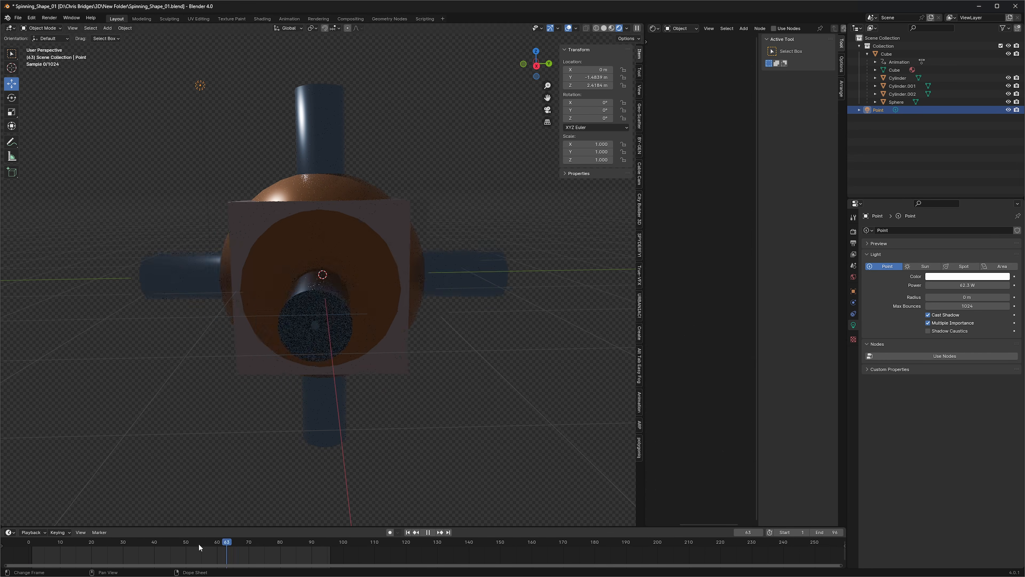
key(Escape)
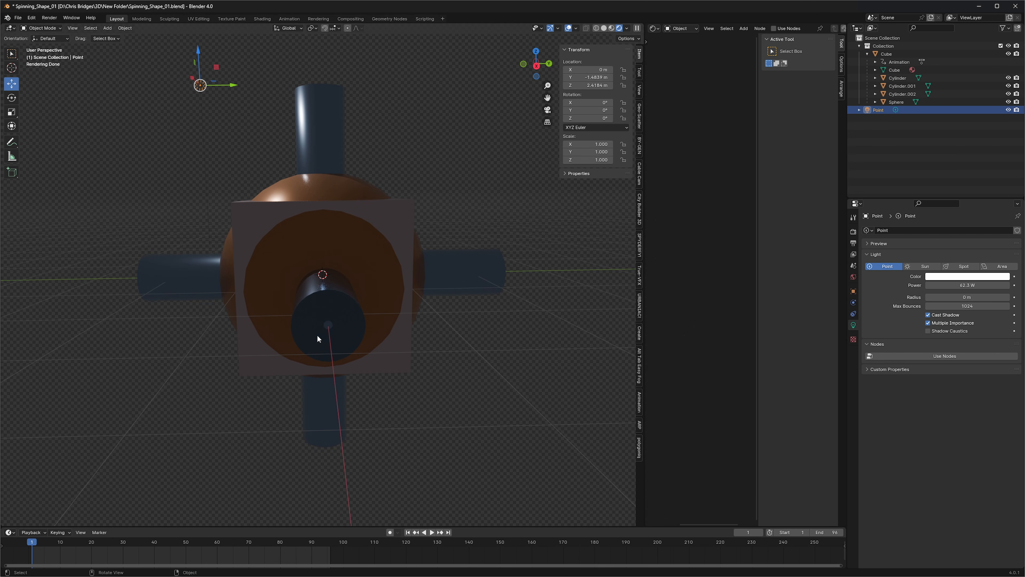
key(space)
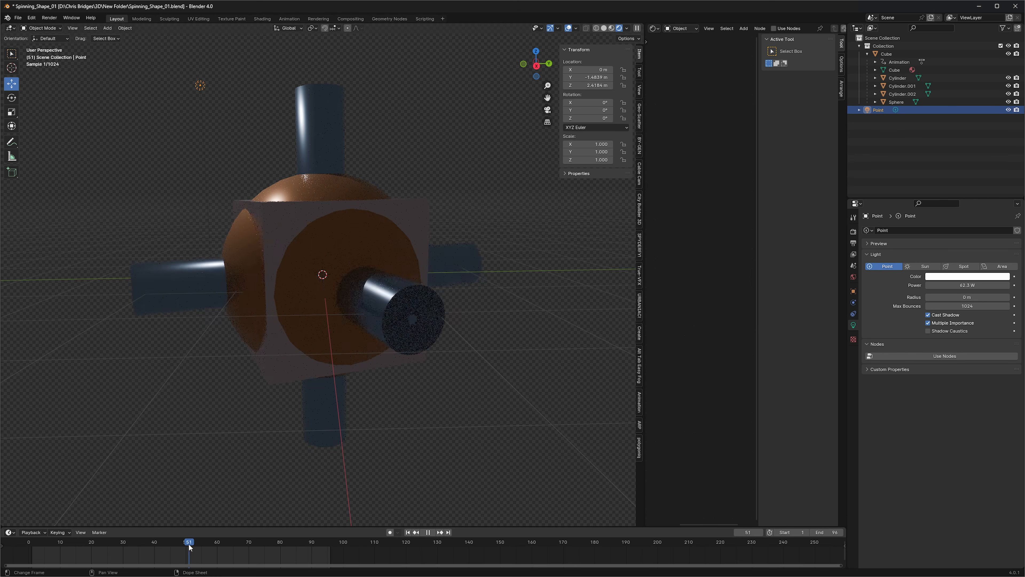
drag(188, 544, 145, 545)
key(space)
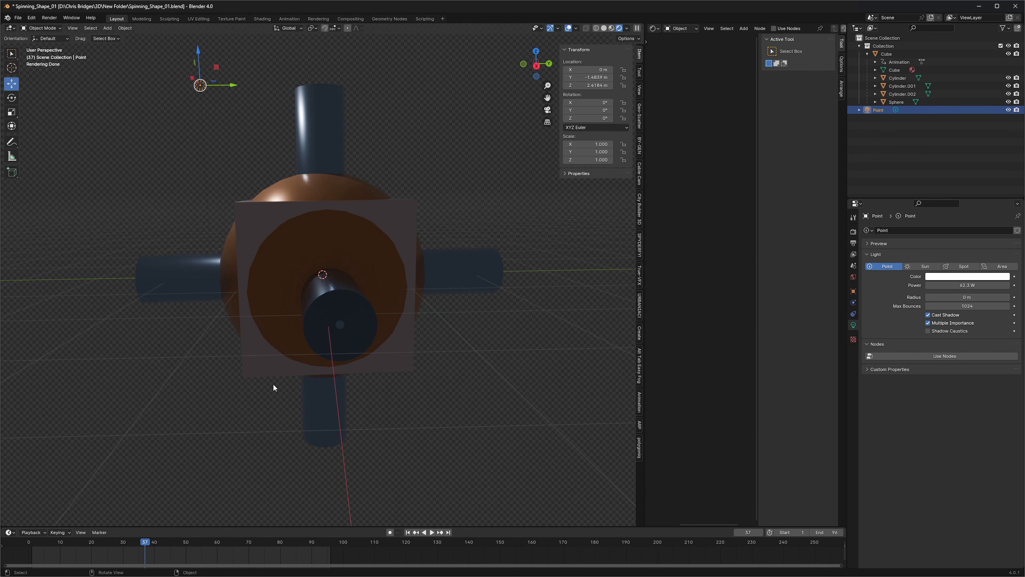
drag(153, 548, 307, 546)
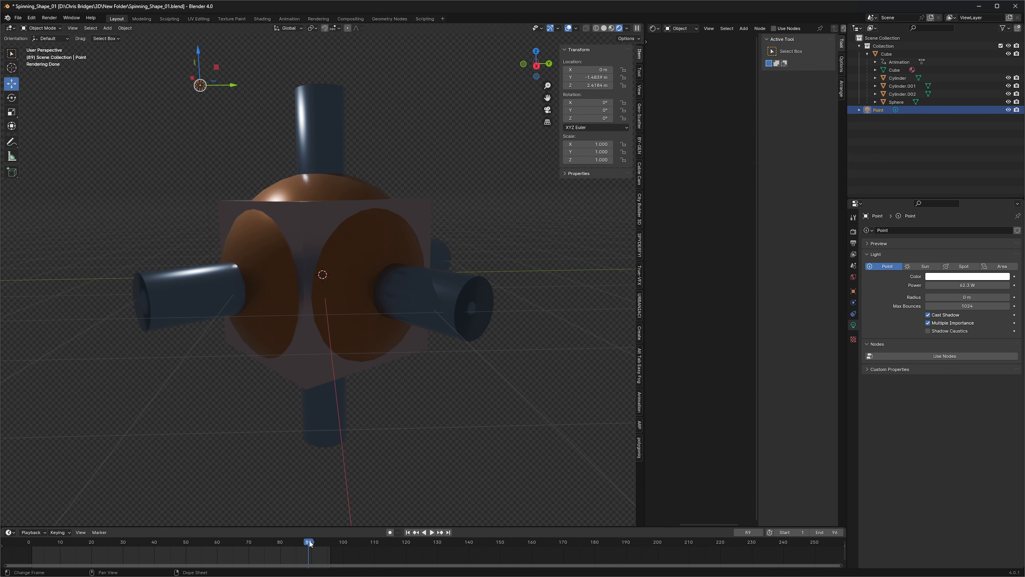
drag(310, 545, 31, 544)
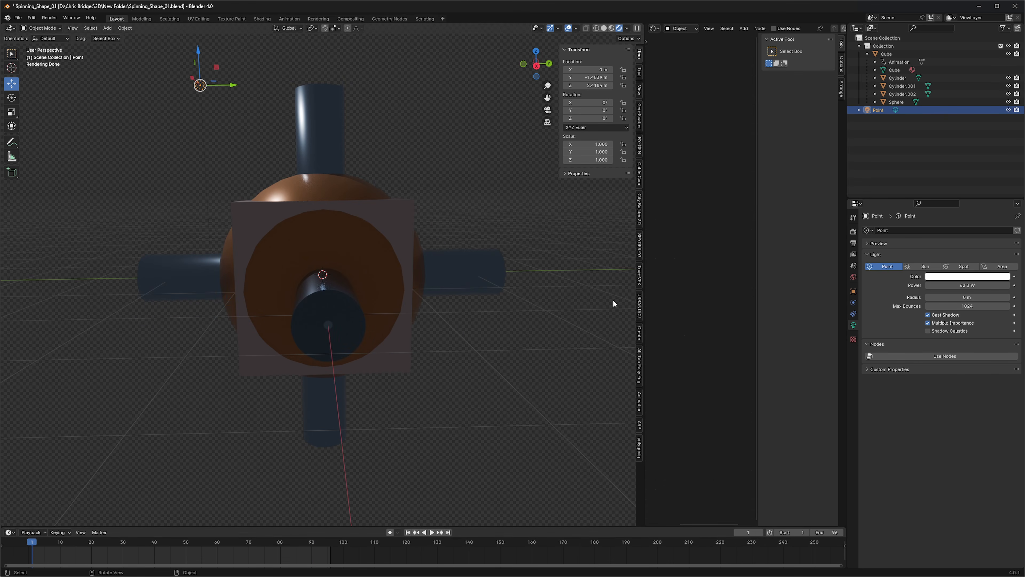
- Examine the shader nodes of the cylinders and the cube by selecting each object in turn
click(315, 147)
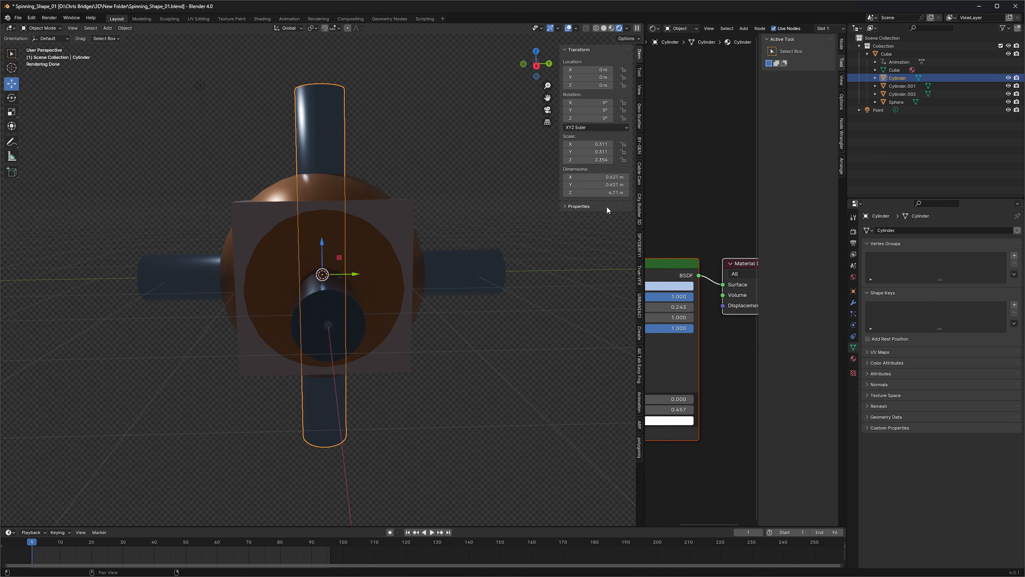
drag(645, 204, 497, 213)
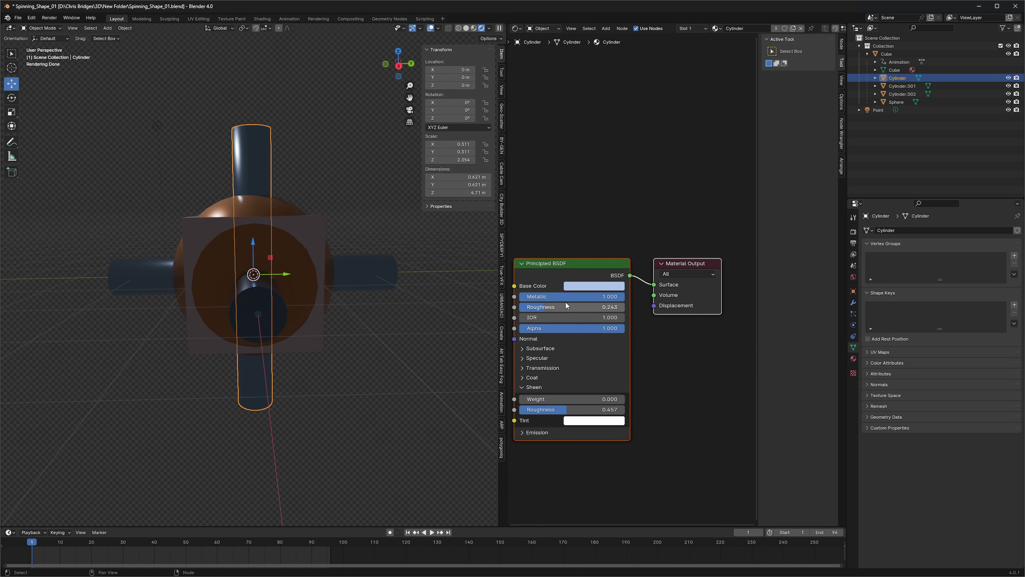
click(294, 273)
click(295, 232)
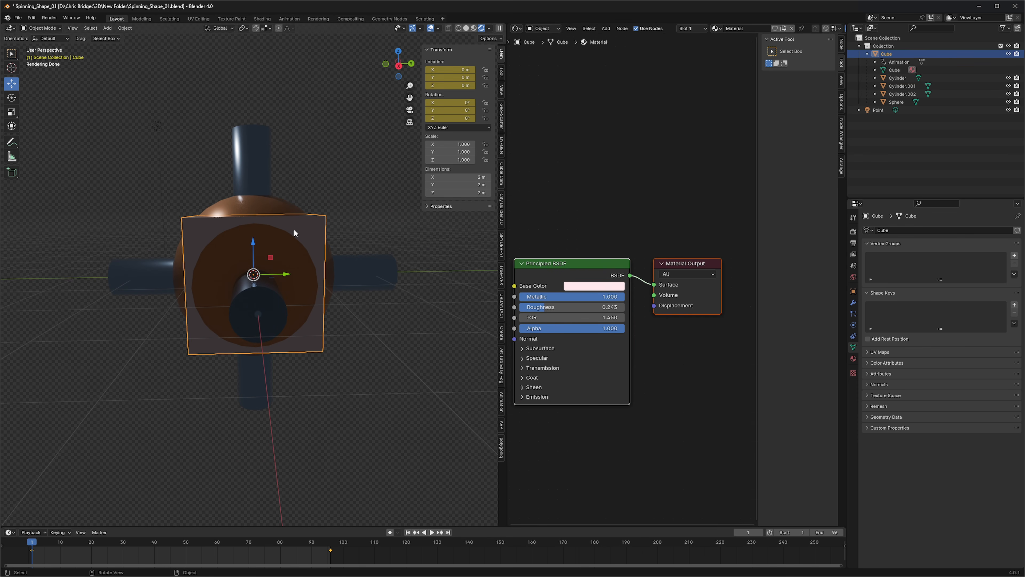
click(372, 278)
click(257, 377)
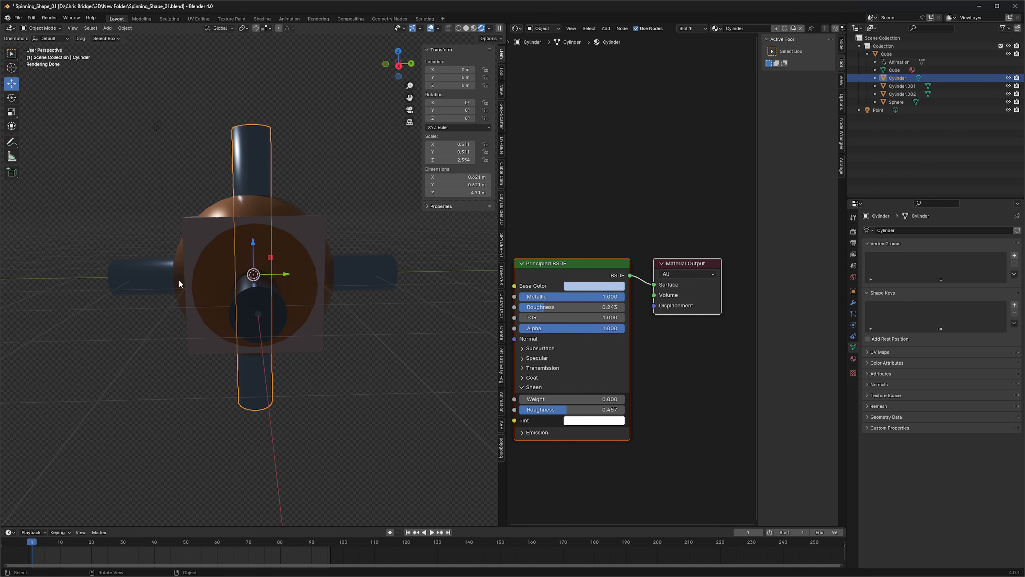
click(163, 280)
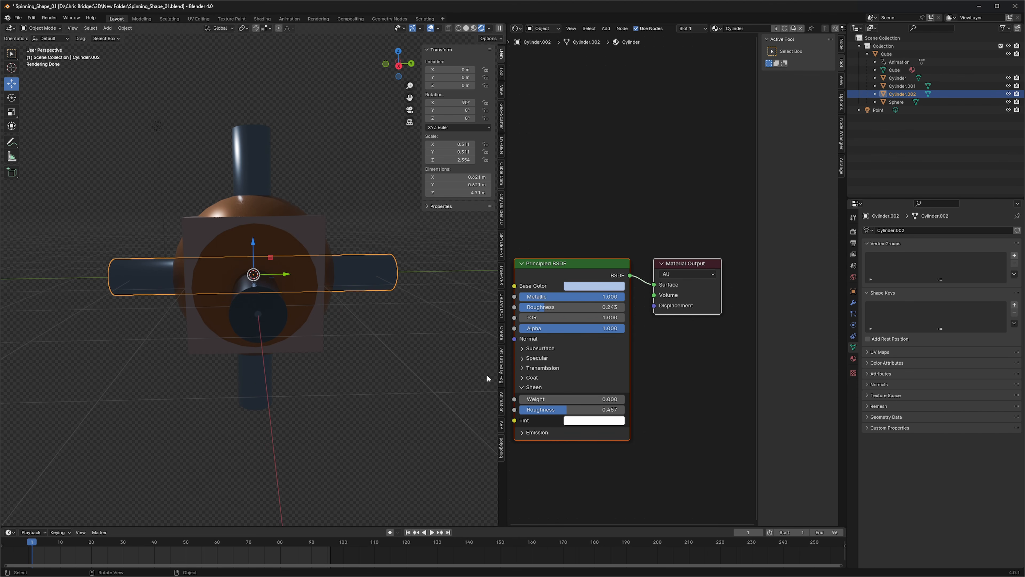
drag(506, 259, 726, 260)
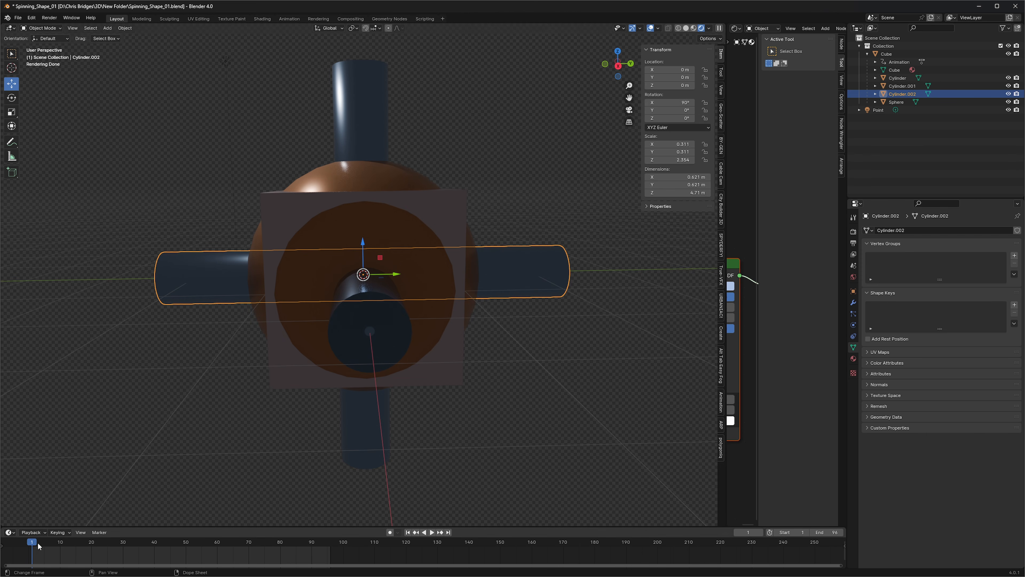
- Play the animation to frame 8 and set the sphere material's emission strength to 38.9
key(space)
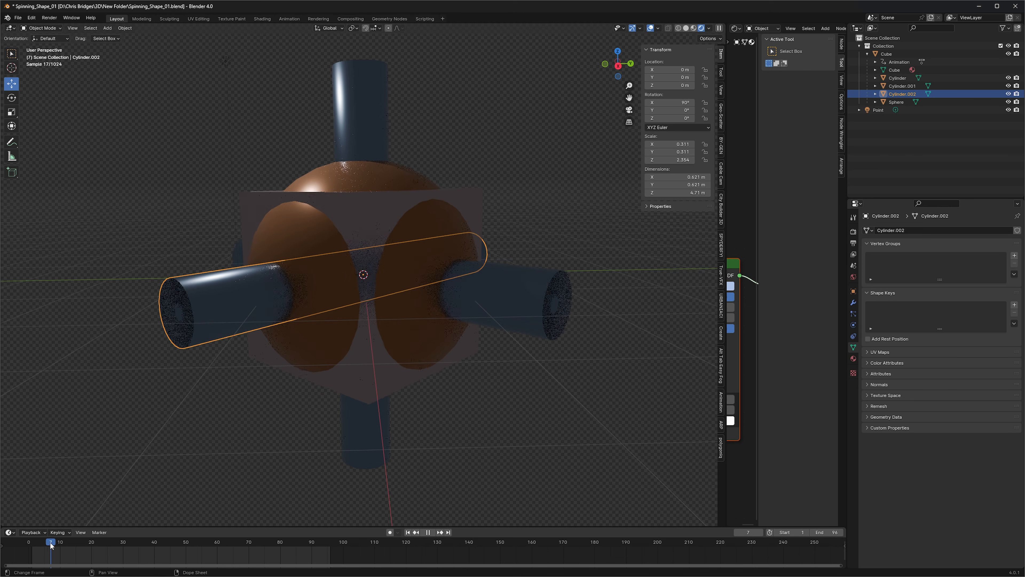
key(space)
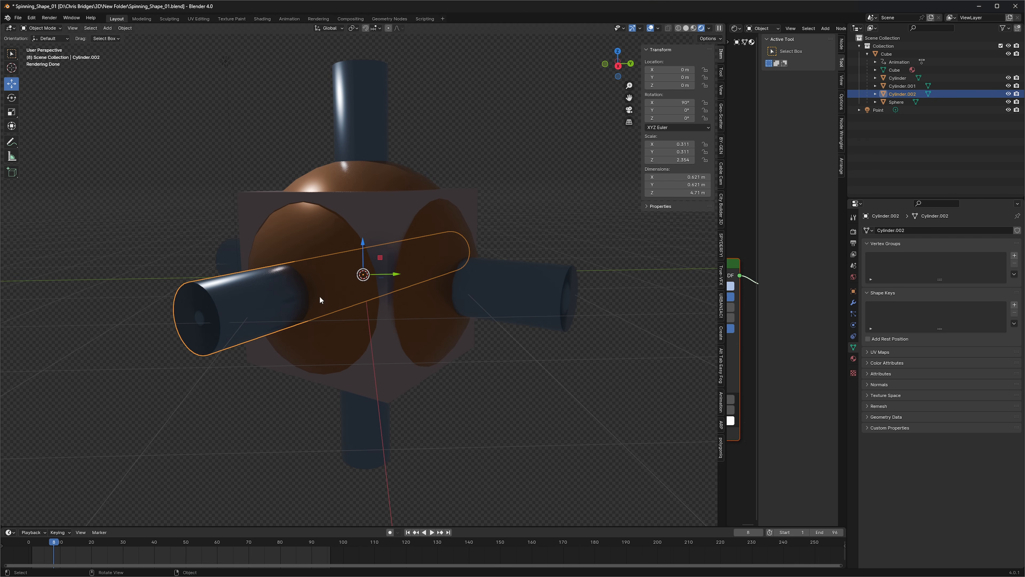
click(310, 233)
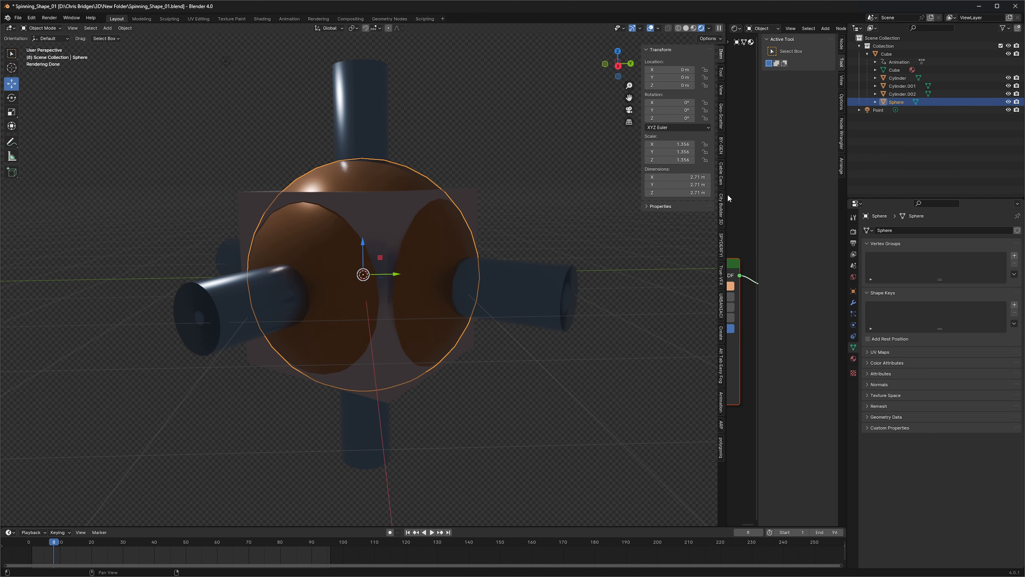
drag(726, 195, 469, 195)
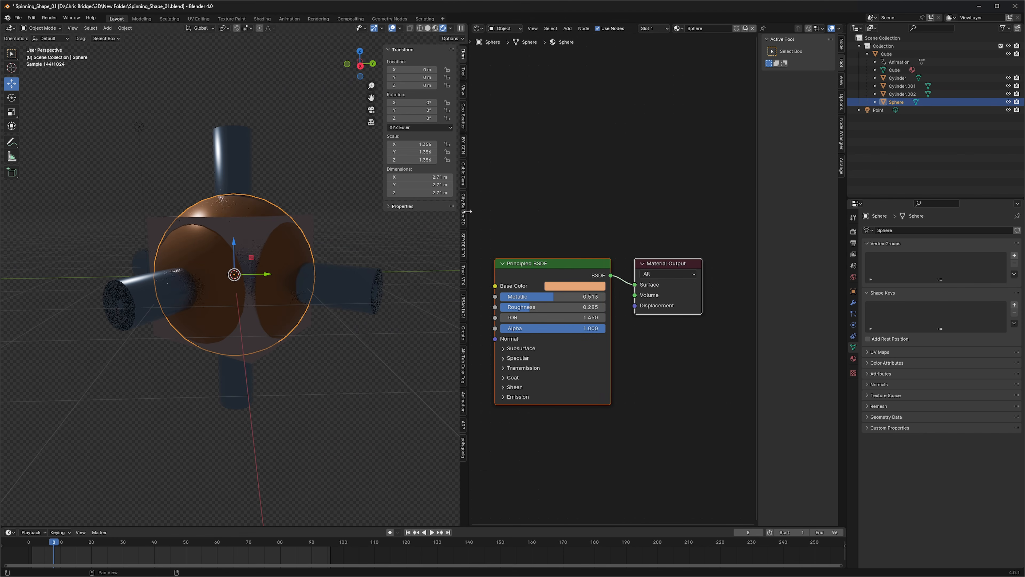
click(503, 397)
drag(529, 420, 630, 419)
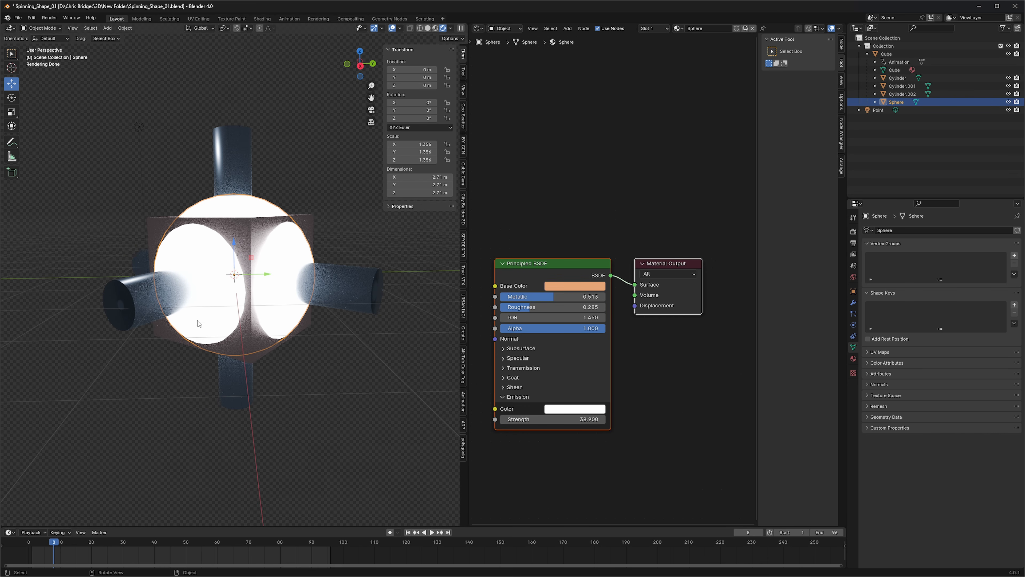
- Set the cylinder material's transmission weight to 0.591 and its alpha to 0.582
click(346, 290)
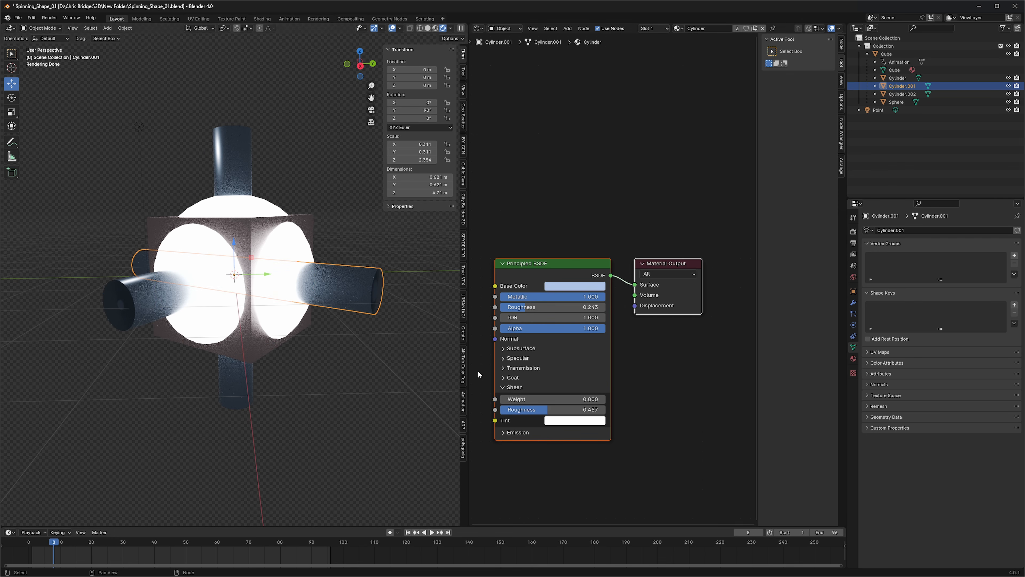
click(510, 368)
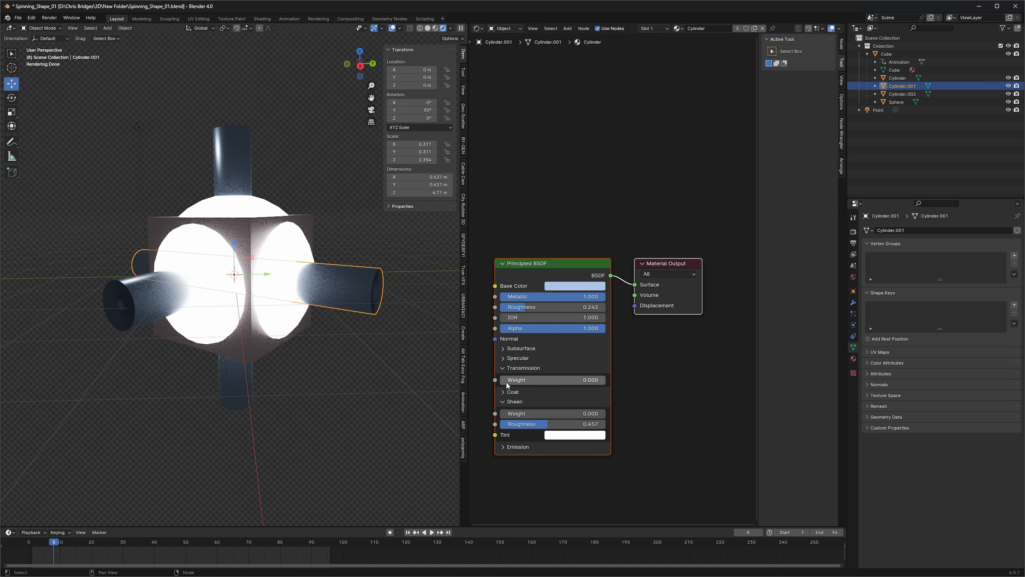
drag(509, 379, 562, 380)
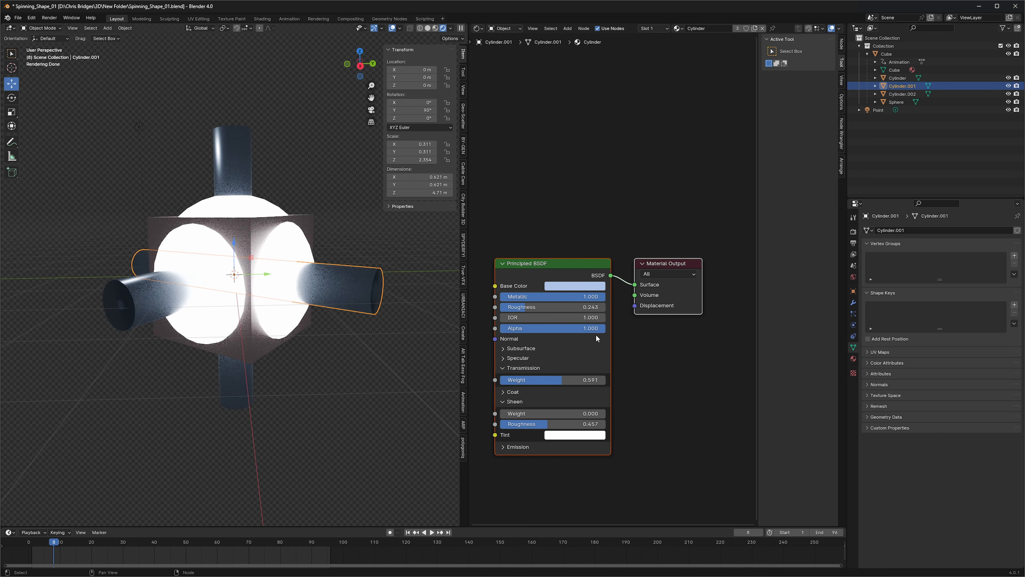
drag(600, 328, 561, 328)
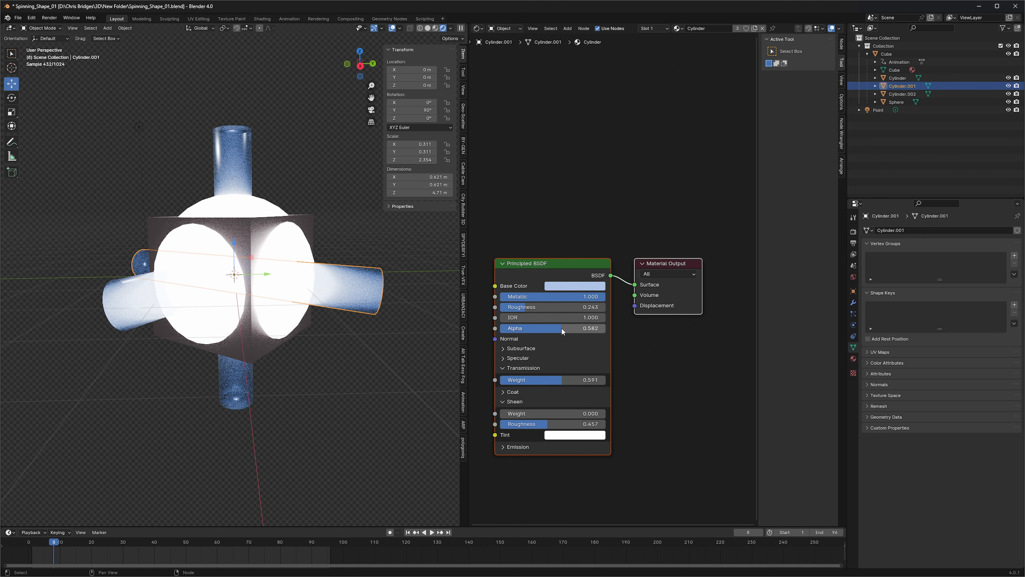
click(414, 406)
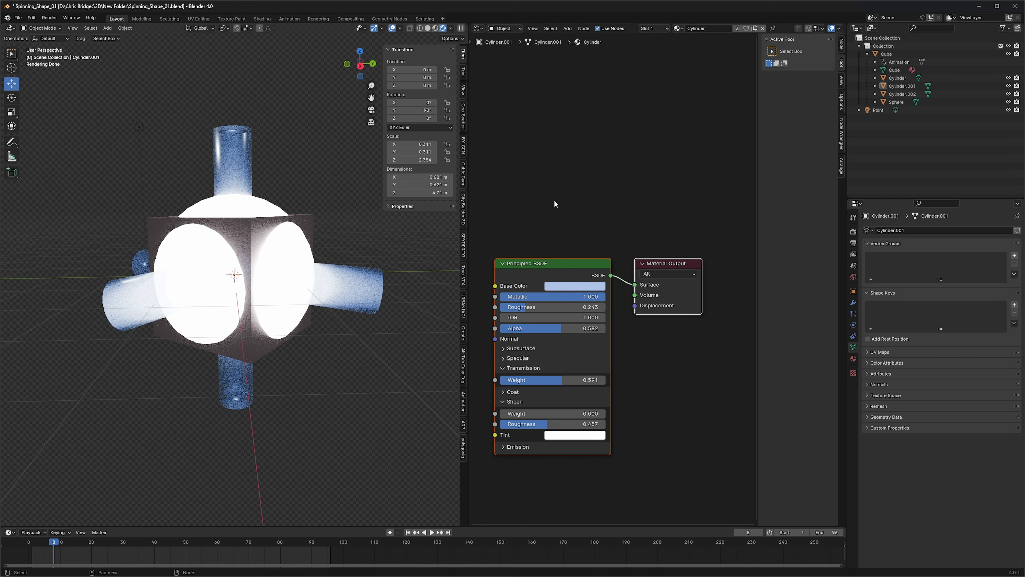
- Close Blender and switch to the Fusion composition in DaVinci Resolve
drag(557, 182, 657, 436)
click(1016, 6)
click(527, 309)
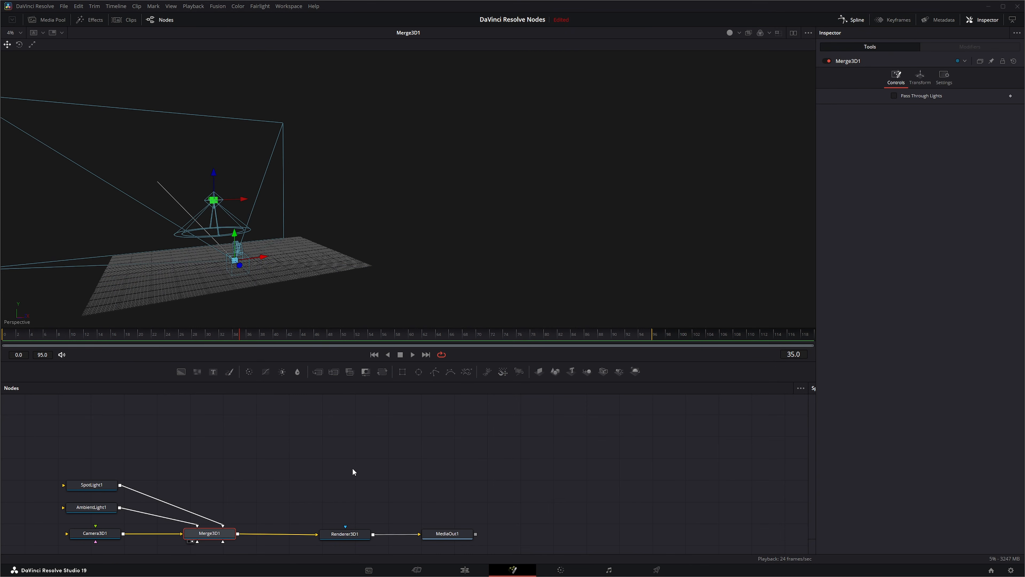
- Add an Alembic Mesh 3D node to the composition and load Spinning_Shape_01.abc into it
drag(335, 465, 350, 451)
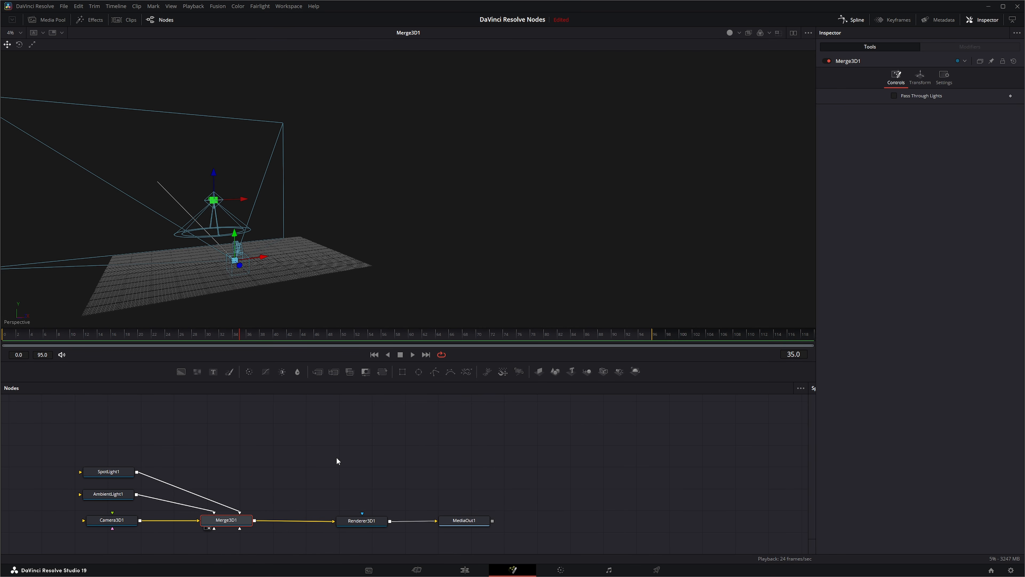
drag(307, 466, 298, 459)
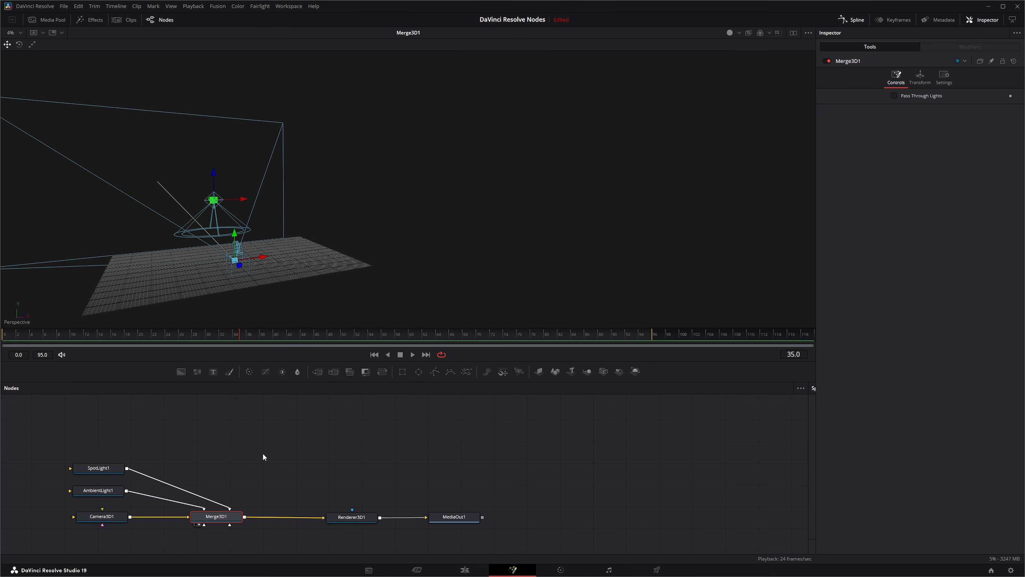
click(278, 455)
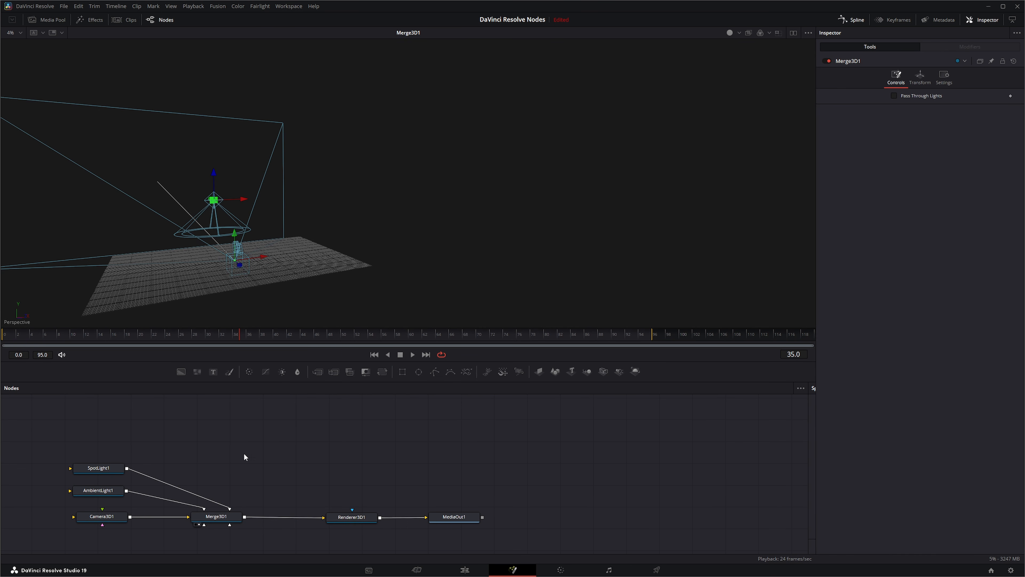
drag(283, 450, 240, 449)
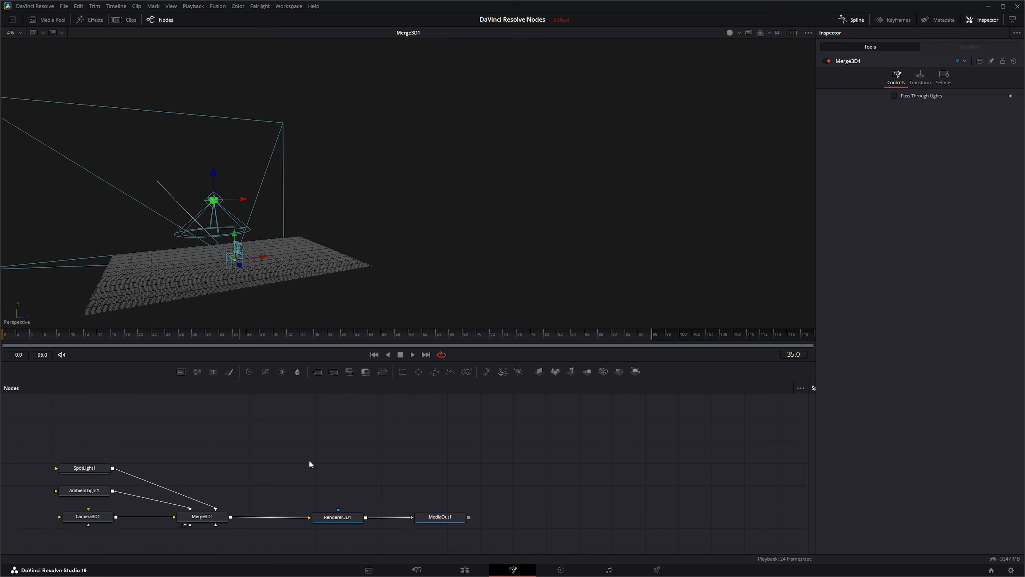
key(shift+space)
text(ale)
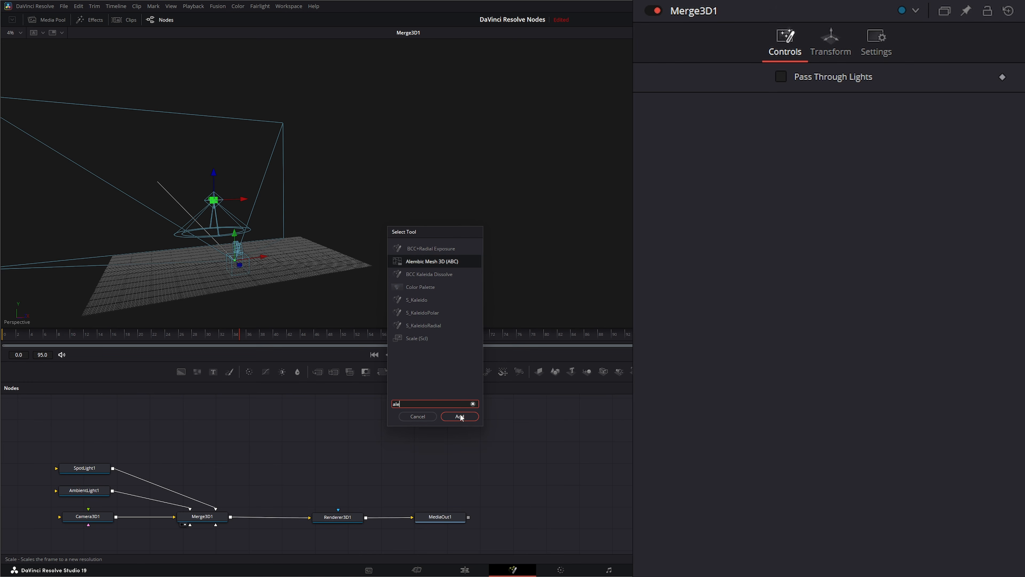
click(460, 417)
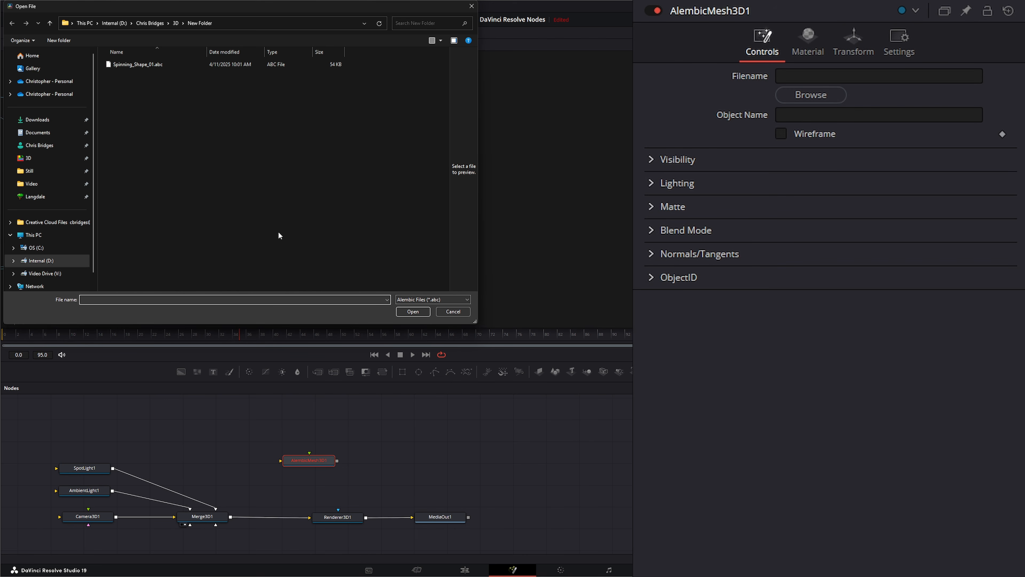
double_click(127, 64)
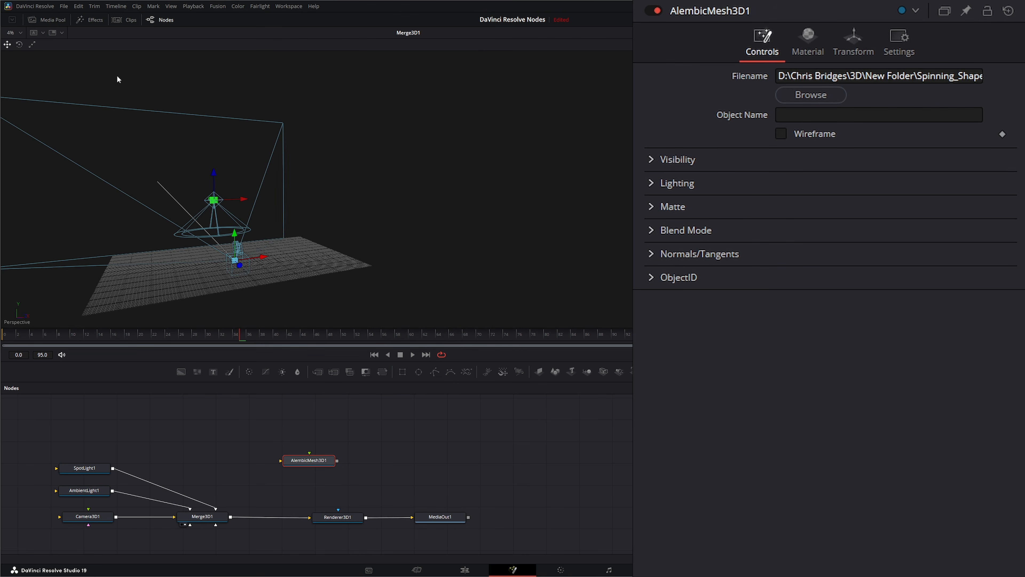
- Connect the Alembic mesh node to Merge3D1, place it above that node and show the mesh's transform settings
drag(313, 464, 217, 528)
drag(291, 460, 269, 462)
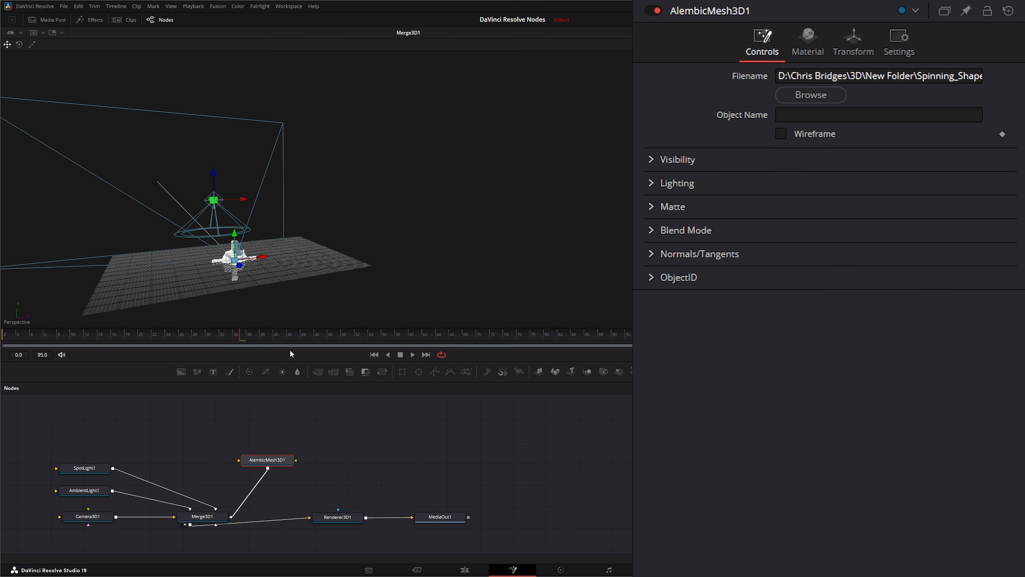
click(868, 41)
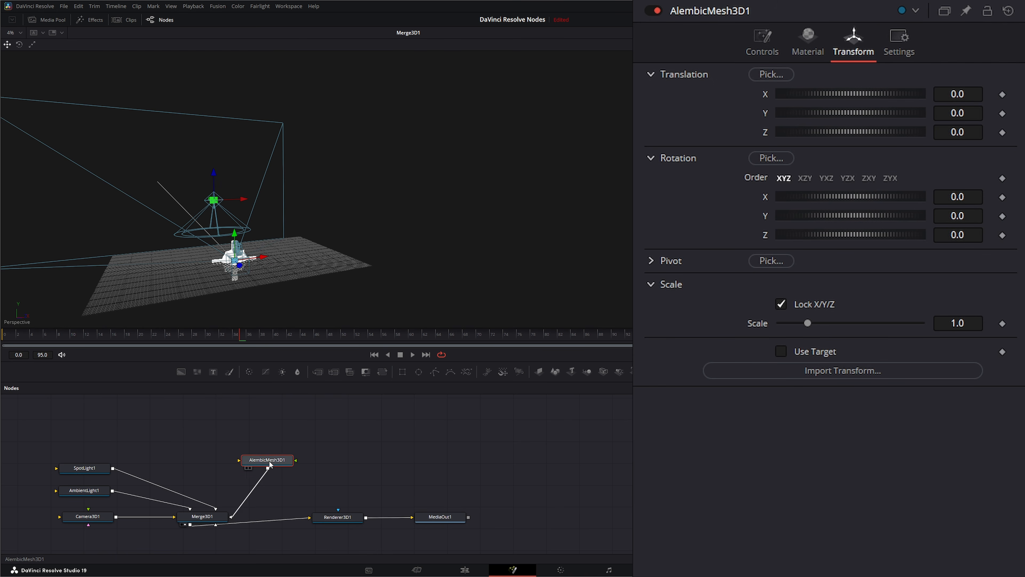
- Place the Alembic mesh node directly above Merge3D1 and, using the top view, set the mesh's Z translation to -17.27
drag(270, 463, 228, 447)
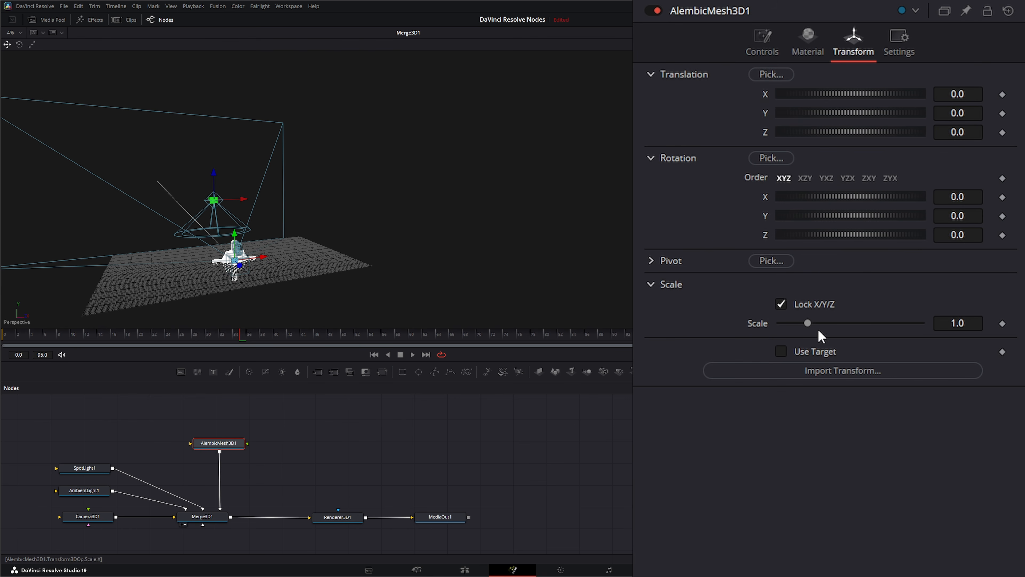
drag(969, 131, 346, 196)
right_click(187, 251)
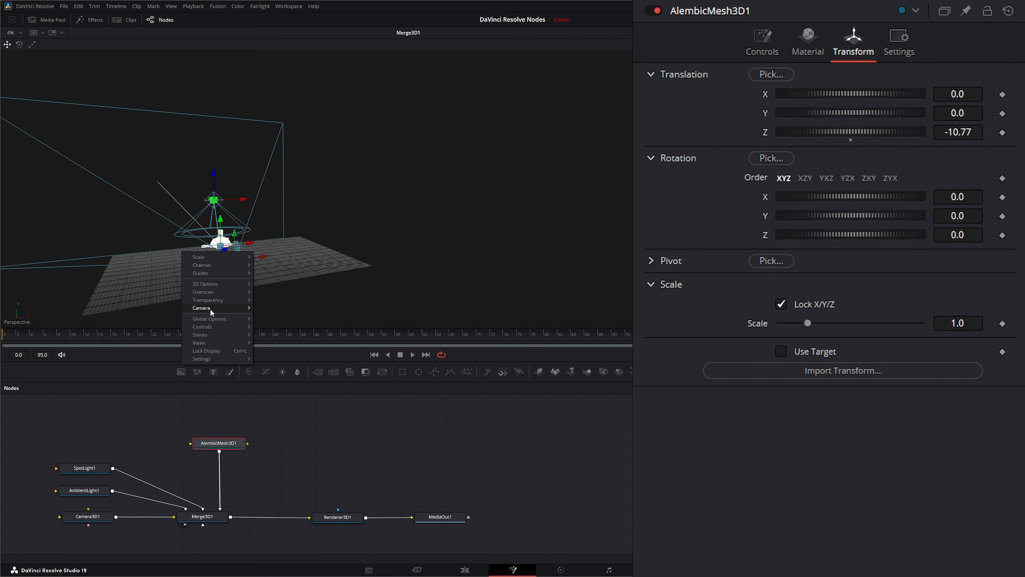
mouse_move(211, 307)
click(268, 343)
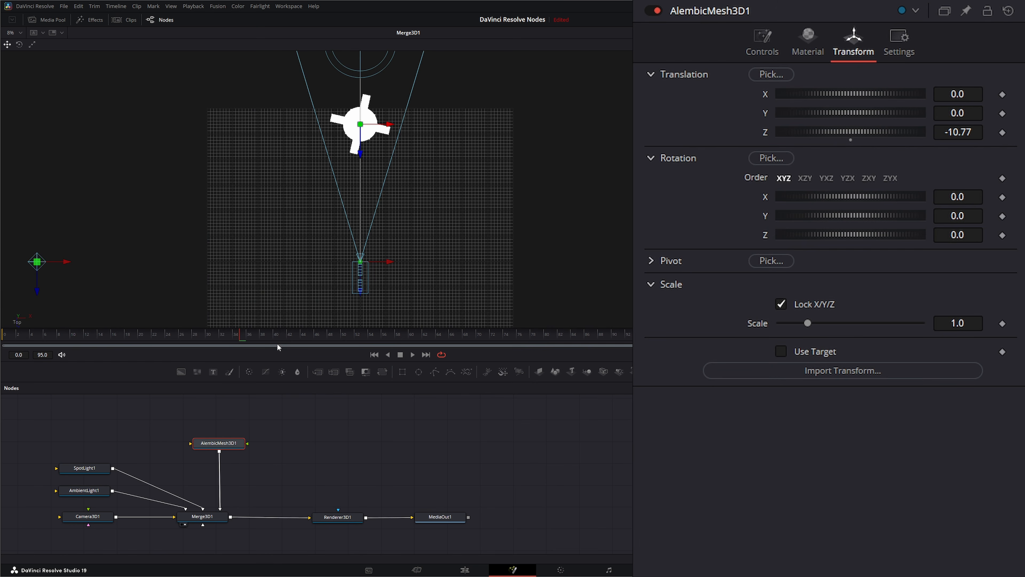
drag(435, 147, 292, 281)
drag(973, 131, 893, 132)
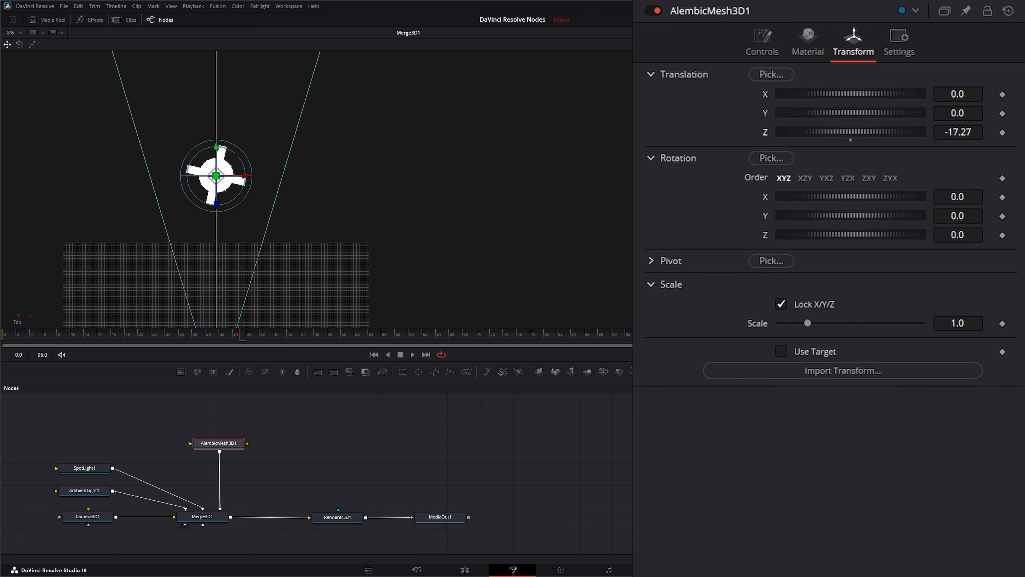
- Return the playhead to frame 0 and show Renderer3D1's output in the viewer
drag(239, 339, 10, 345)
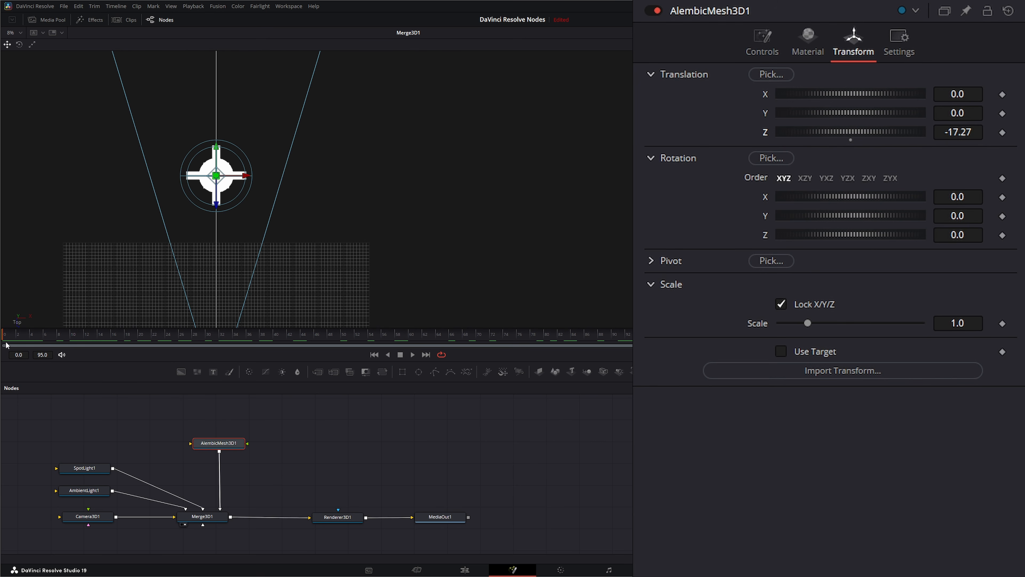
drag(168, 427, 302, 469)
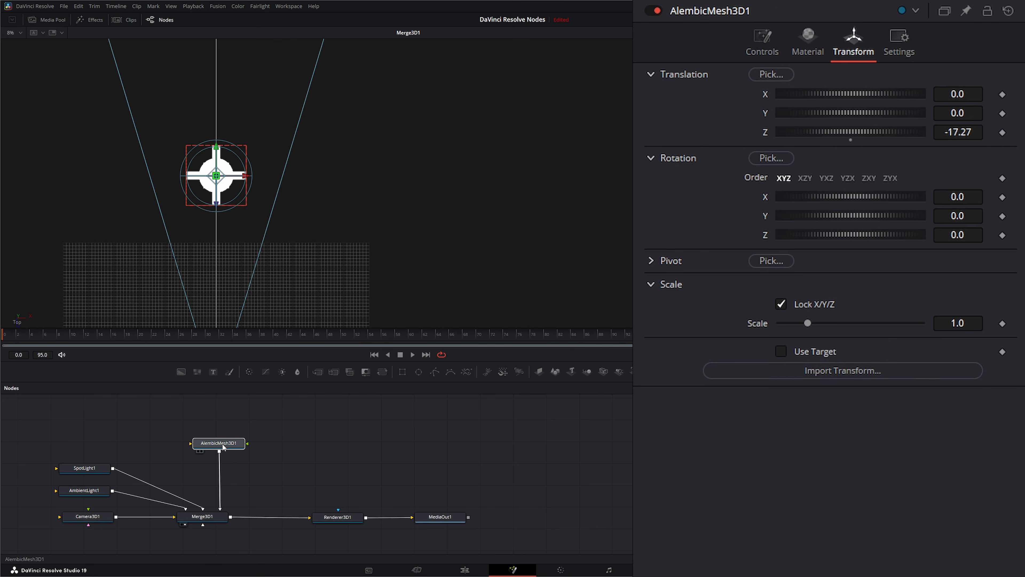
drag(223, 447, 225, 447)
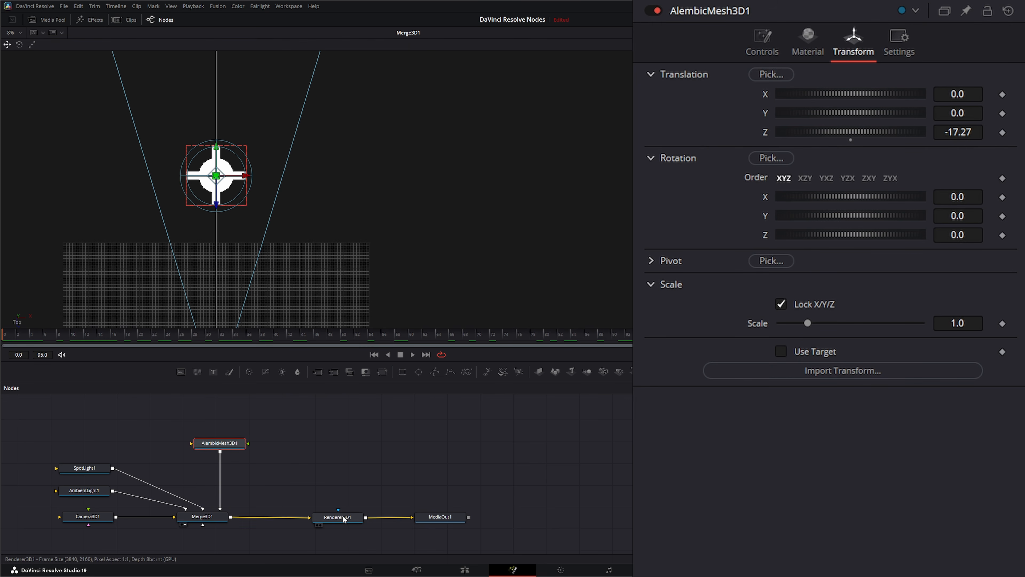
drag(343, 518, 337, 277)
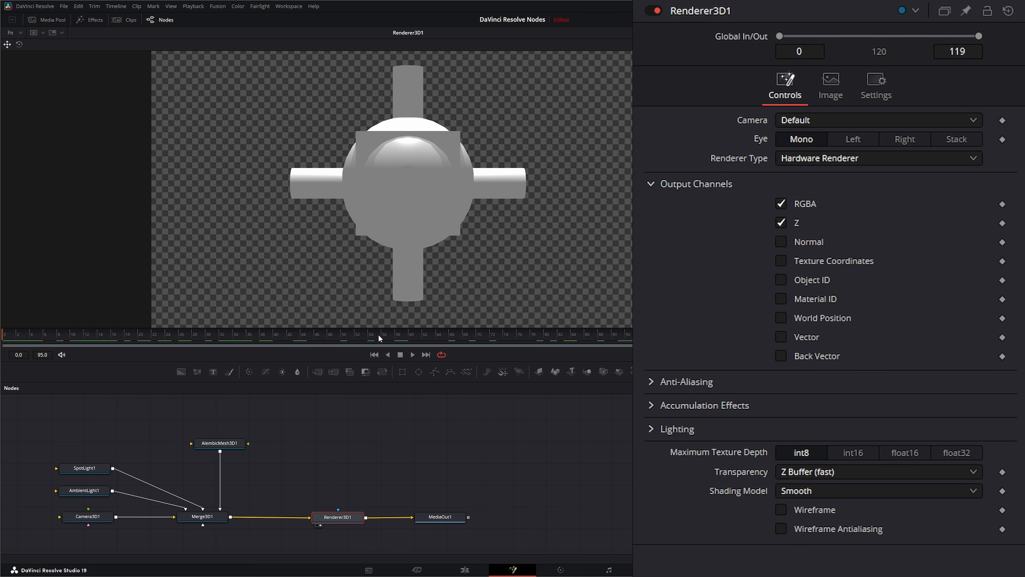
drag(456, 223, 264, 227)
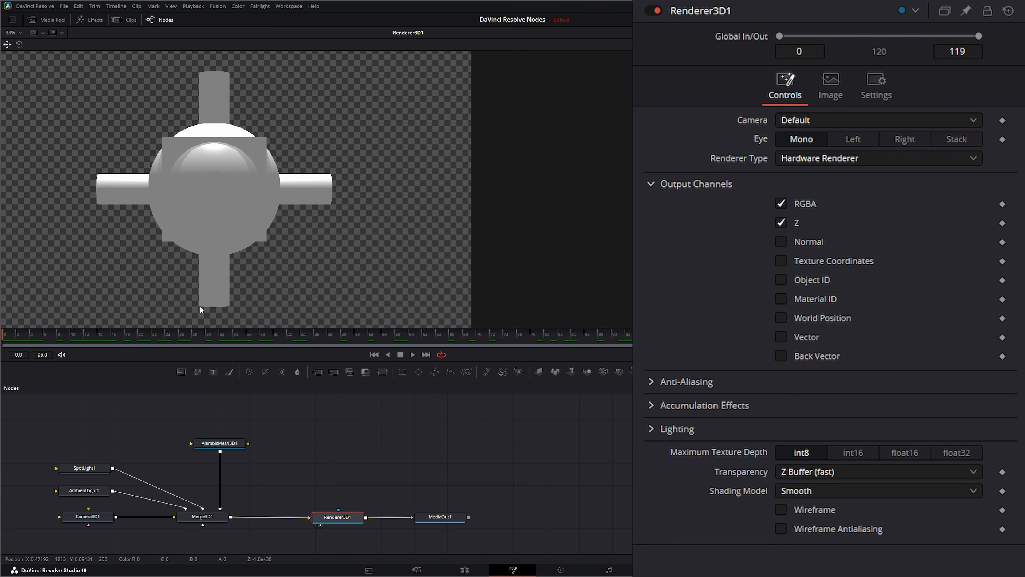
mouse_move(7, 338)
mouse_down()
mouse_move(505, 339)
mouse_move(7, 341)
mouse_up()
- Try the wireframe display in the Alembic mesh's controls and turn it back off
mouse_move(223, 443)
mouse_down()
mouse_move(212, 447)
mouse_move(226, 448)
mouse_up()
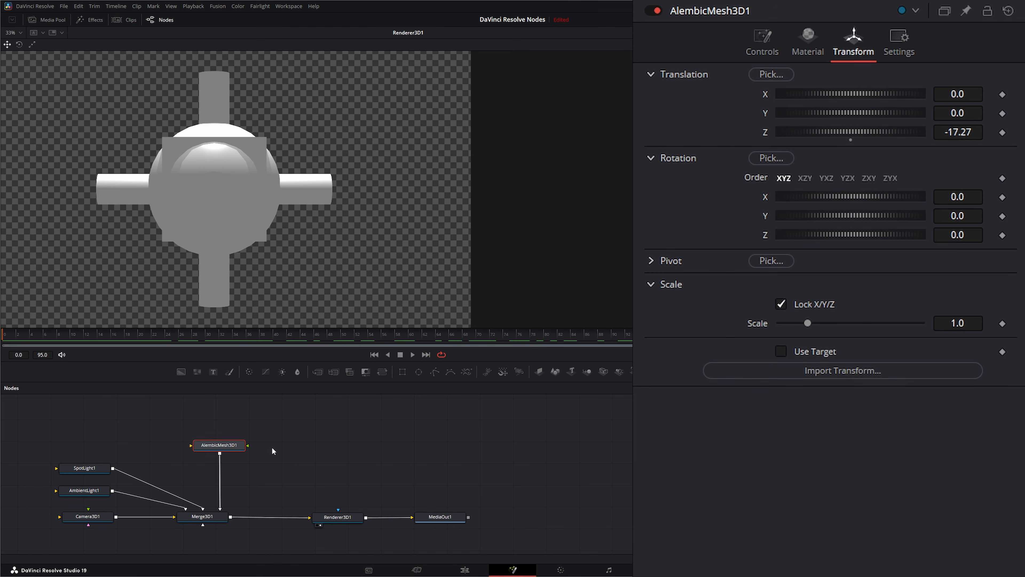
click(763, 52)
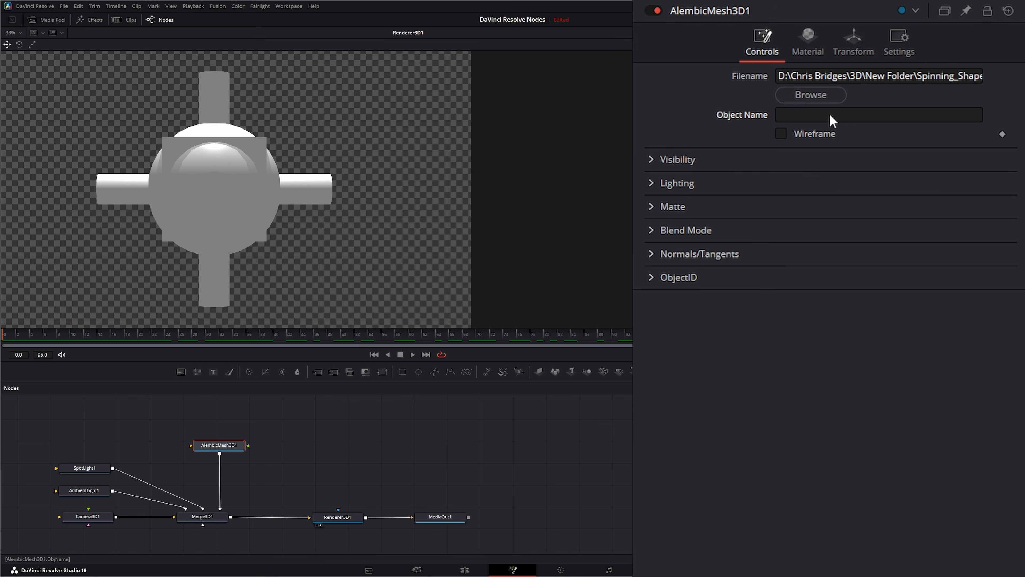
click(781, 134)
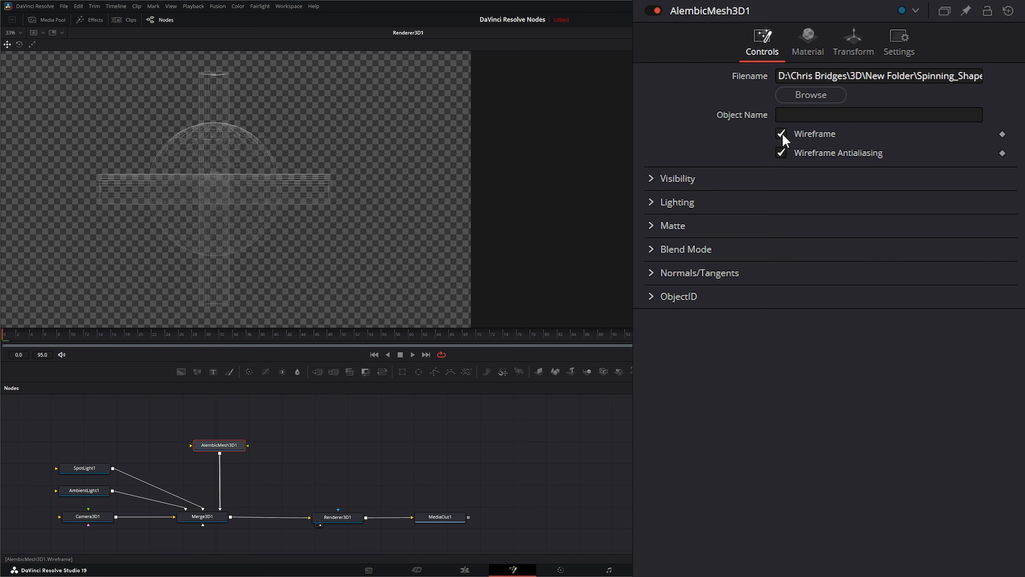
click(782, 133)
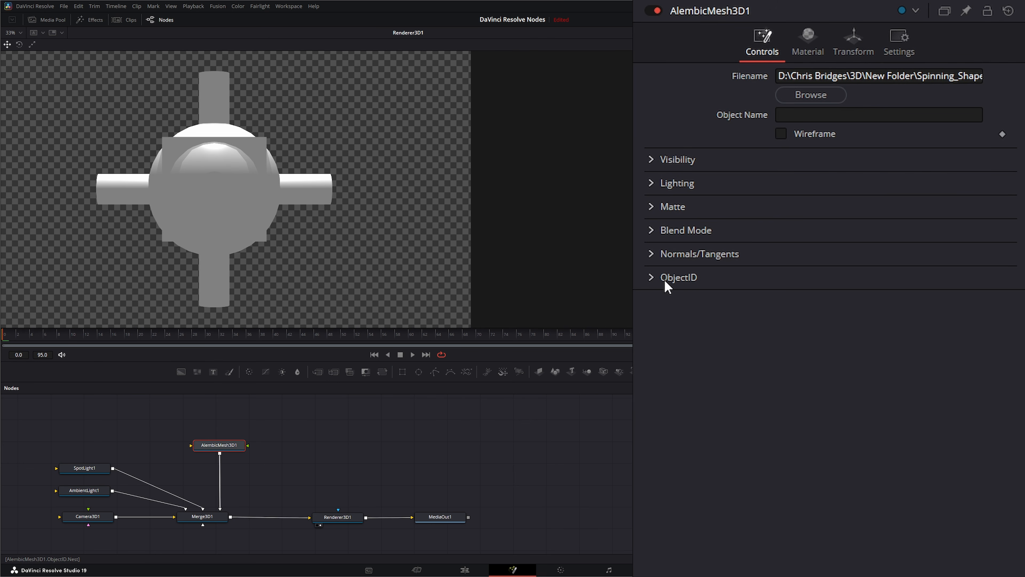
- Show the Alembic mesh's normals and tangents and inspect them up close in the Merge3D1 view
click(652, 254)
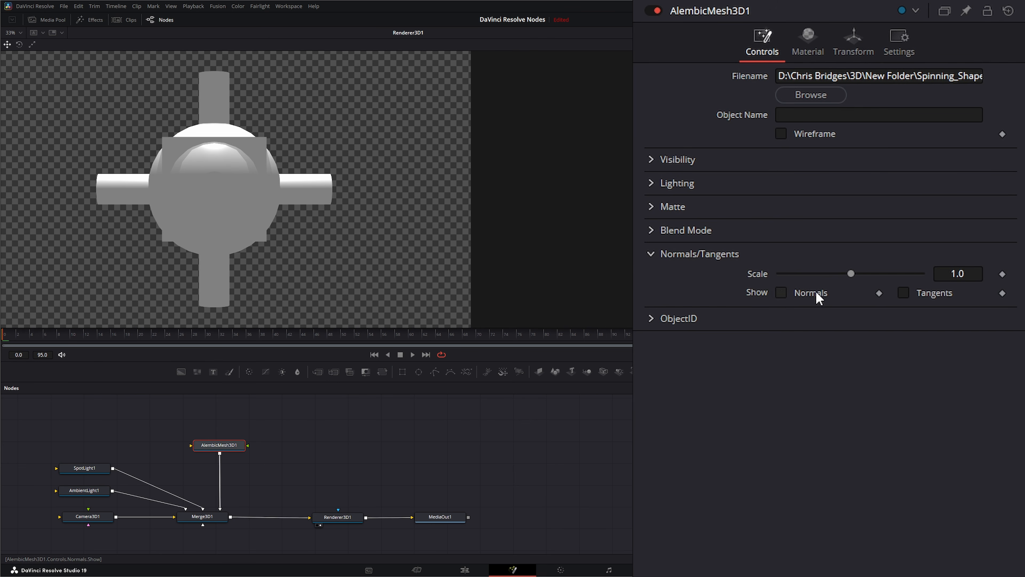
click(782, 292)
drag(201, 516, 232, 267)
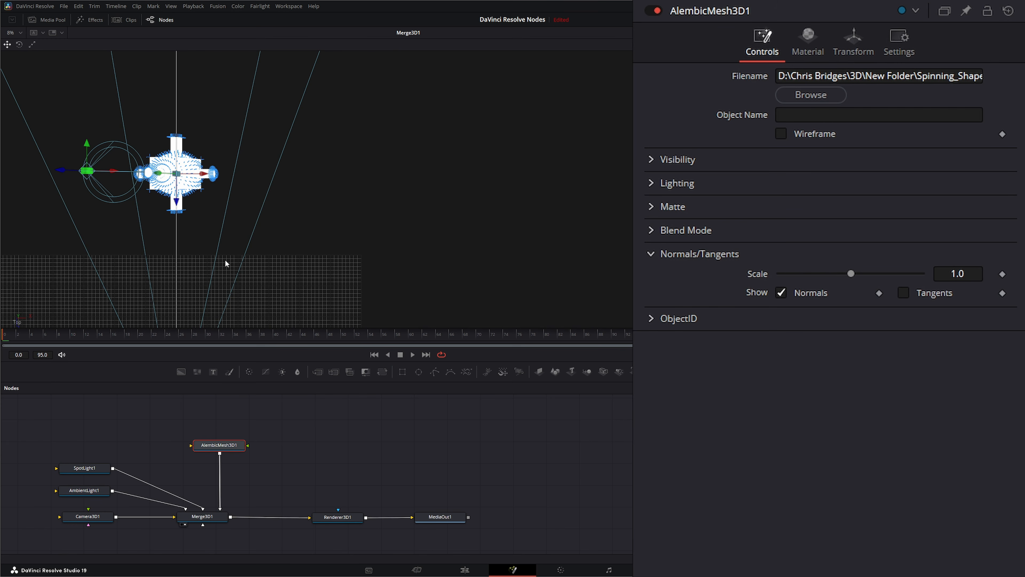
click(904, 292)
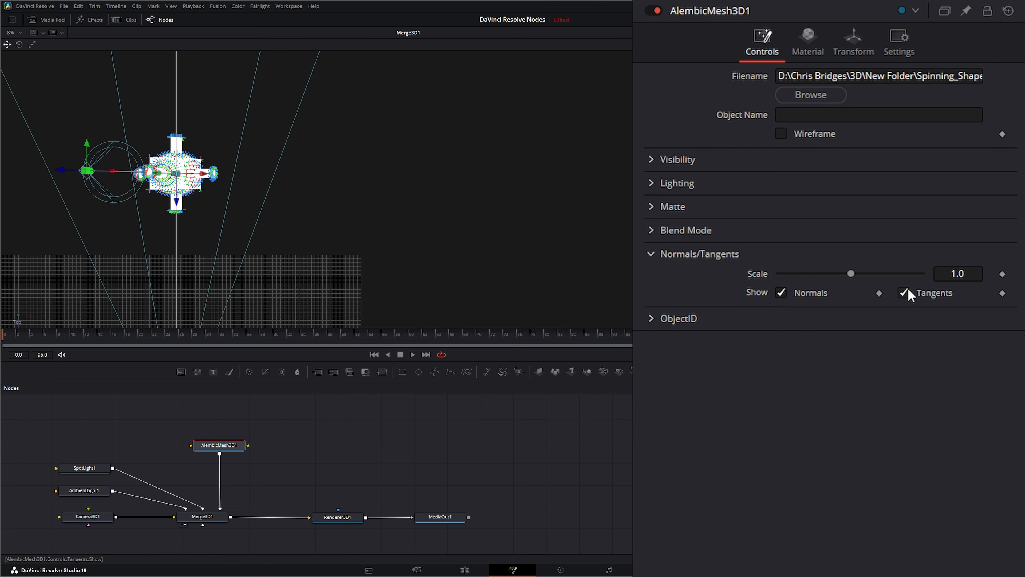
drag(162, 426, 279, 481)
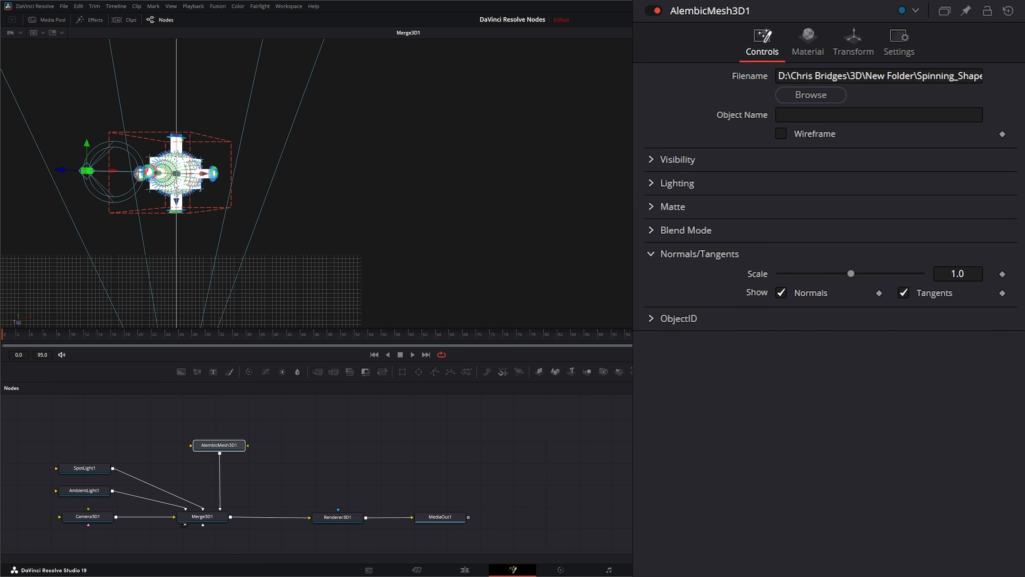
scroll(162, 190, up, 1)
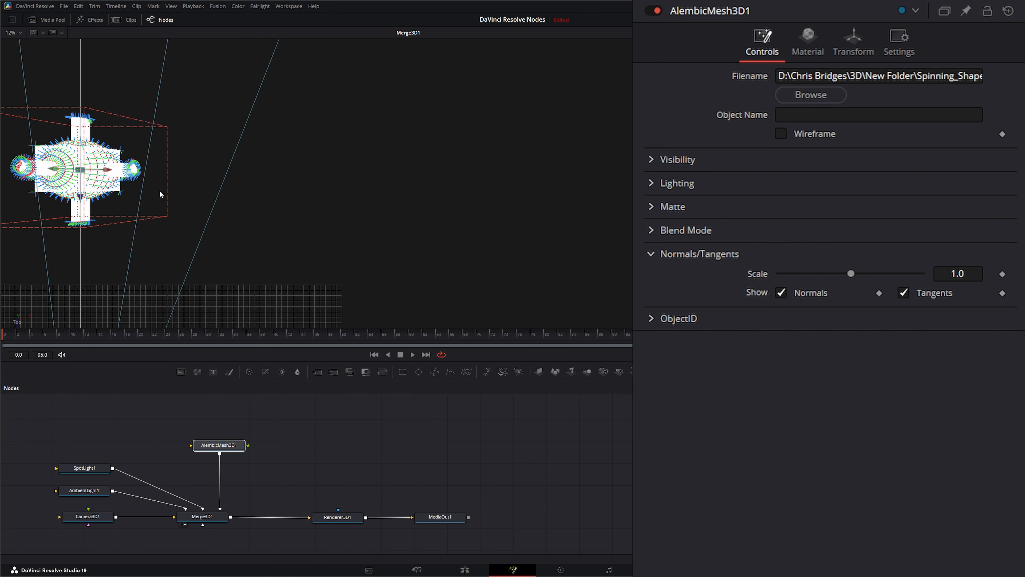
scroll(122, 194, up, 1)
drag(82, 180, 297, 229)
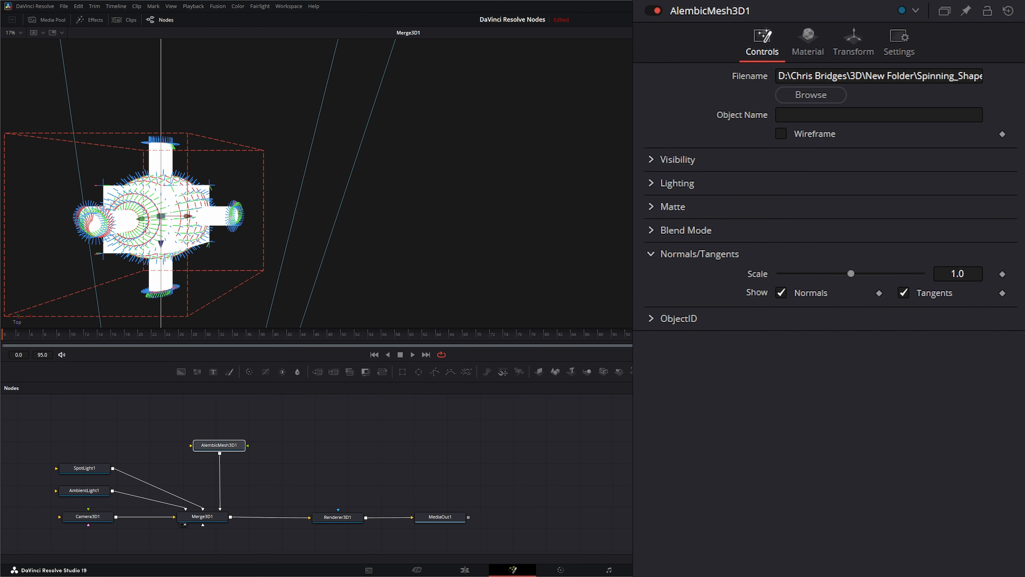
scroll(146, 228, up, 1)
drag(129, 218, 246, 215)
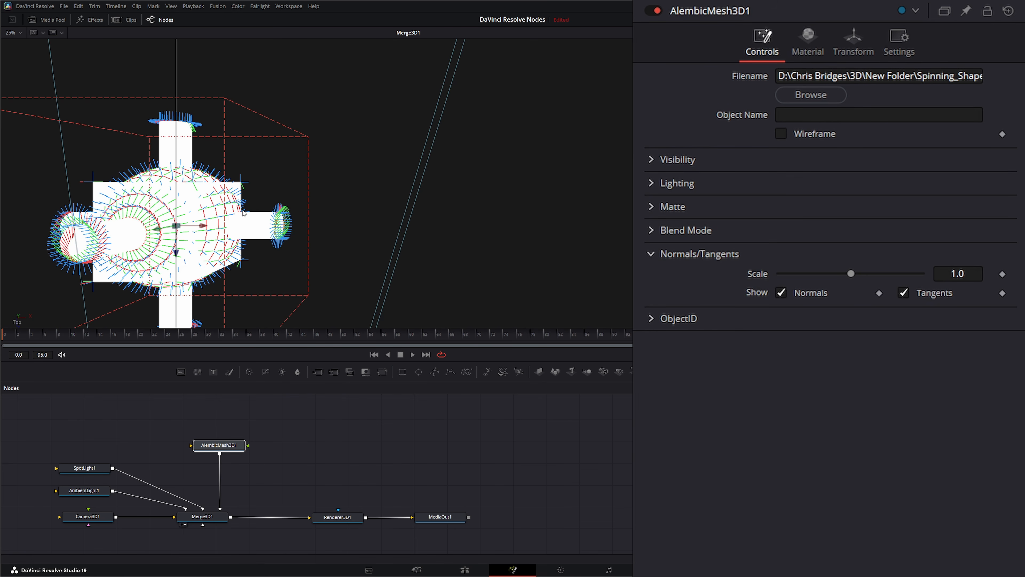
- Hide the mesh's tangents and normals and bring Renderer3D1 back into the viewer
click(904, 294)
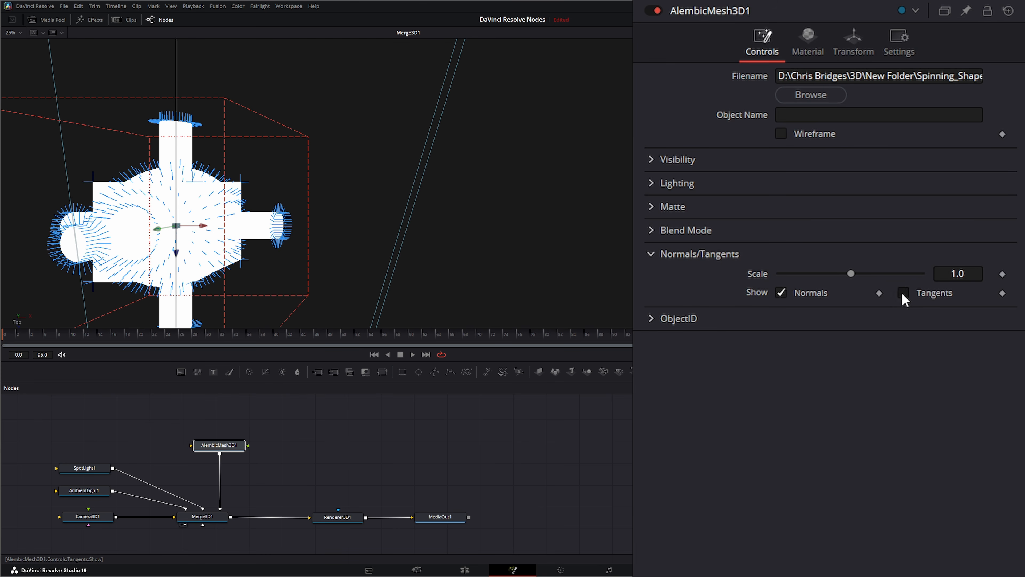
click(786, 294)
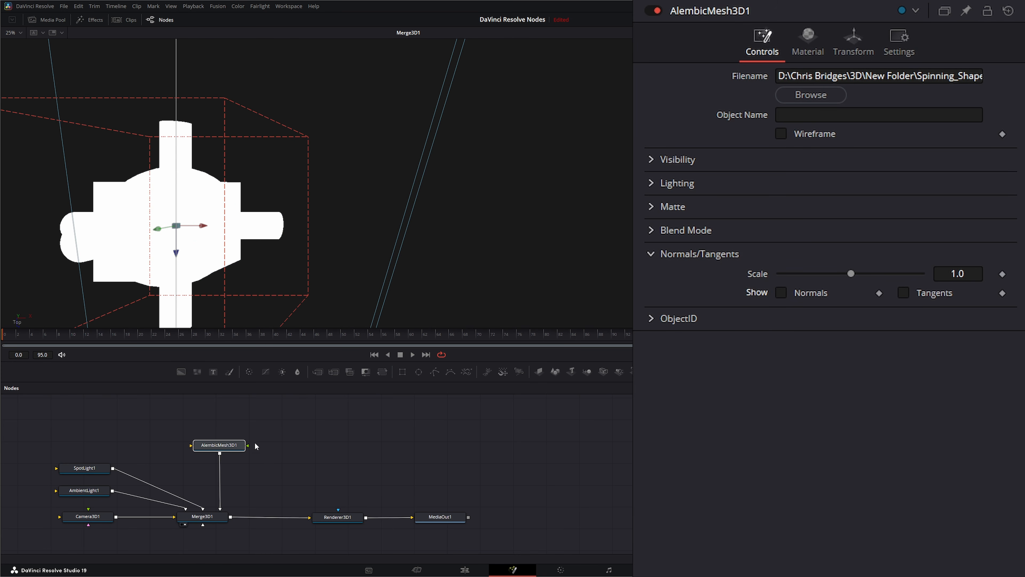
drag(321, 519, 299, 242)
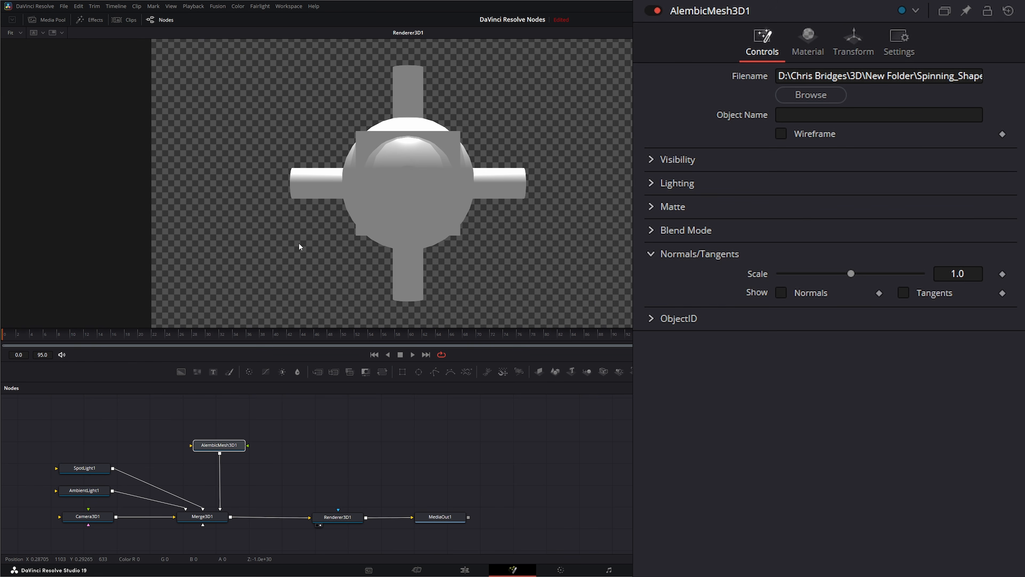
drag(556, 209, 411, 207)
- Set the Alembic mesh's diffuse material color to light blue, about 0.431 red, 0.518 green and 1.0 blue
click(808, 39)
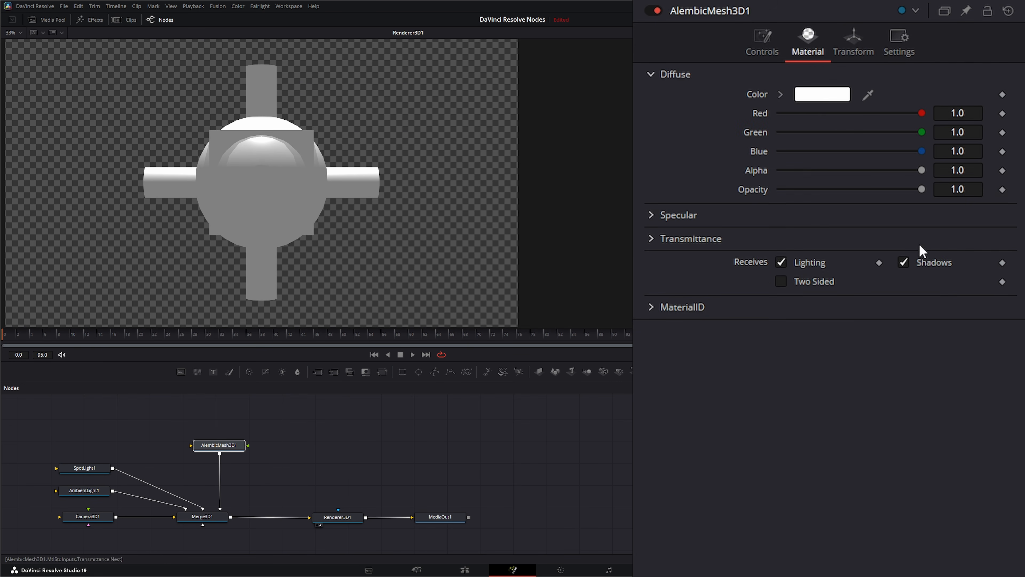
click(824, 95)
mouse_move(539, 248)
mouse_down()
mouse_move(557, 273)
mouse_move(539, 251)
mouse_up()
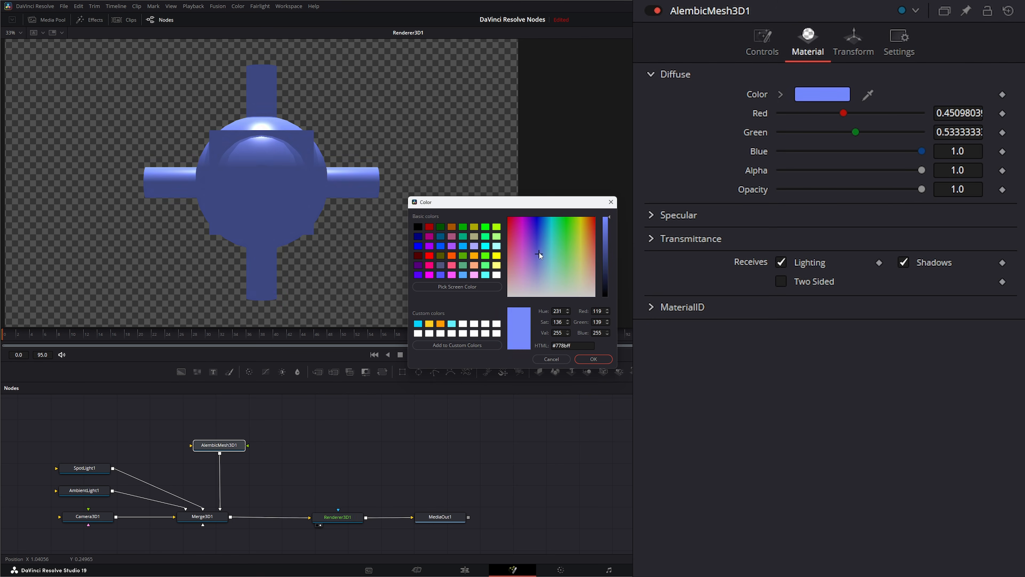
click(593, 358)
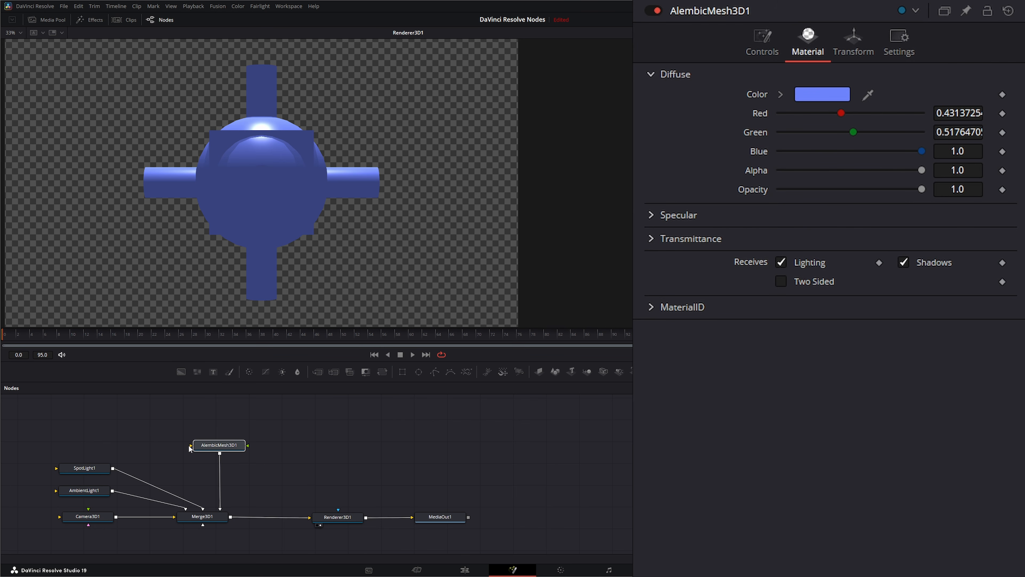
- Add the clip abstract-1042_smbgjy8g__D.mp4 as MediaIn1, connect it to the mesh's material input and play the textured animation
drag(251, 446, 310, 425)
drag(190, 445, 164, 447)
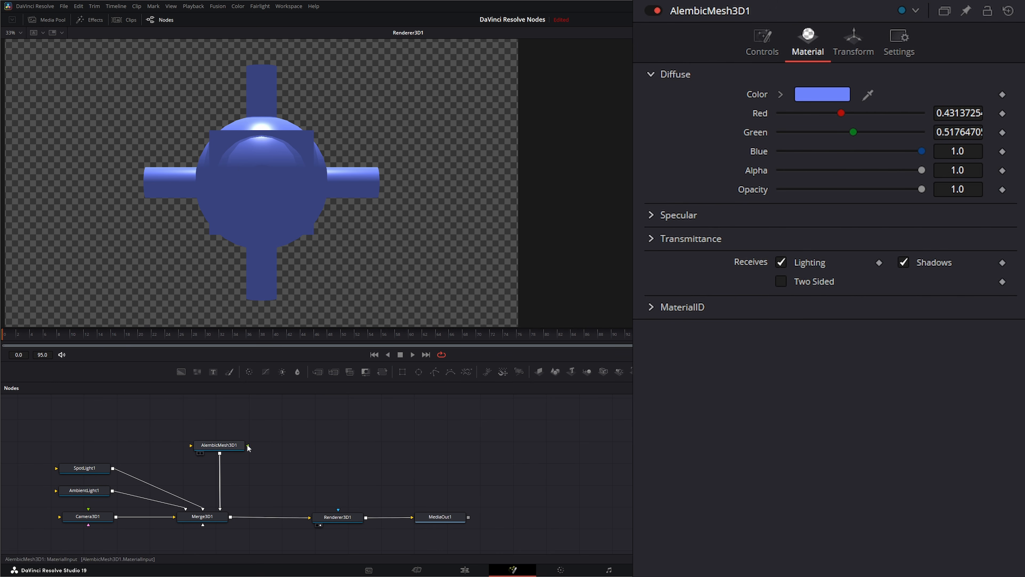
drag(247, 445, 296, 432)
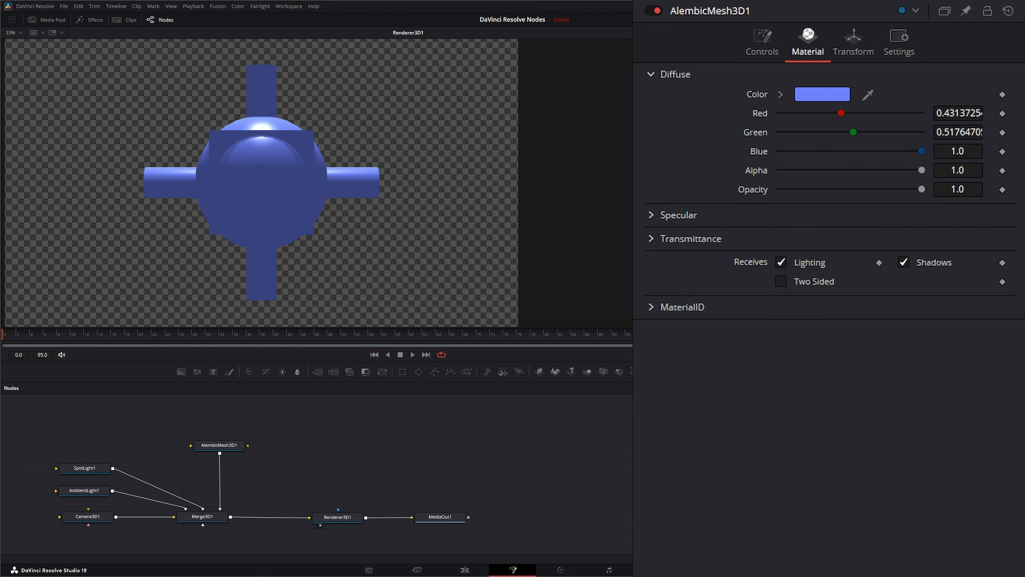
drag(384, 461, 247, 445)
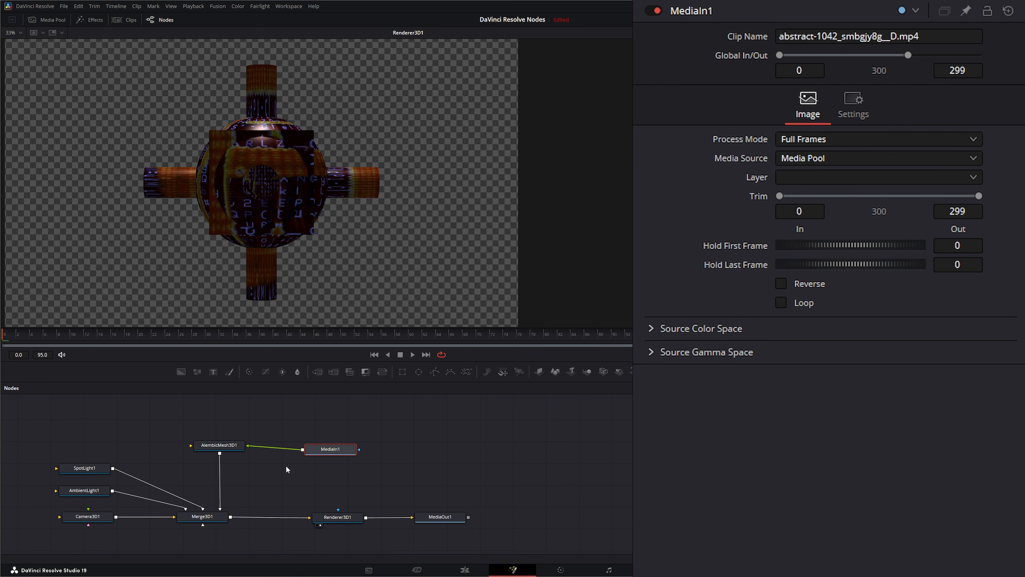
click(413, 354)
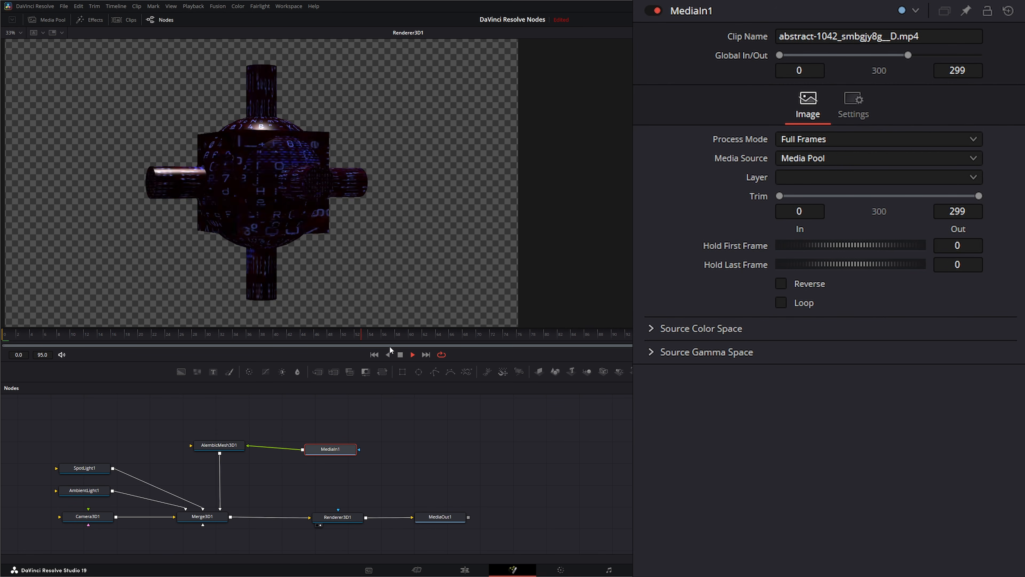
click(401, 355)
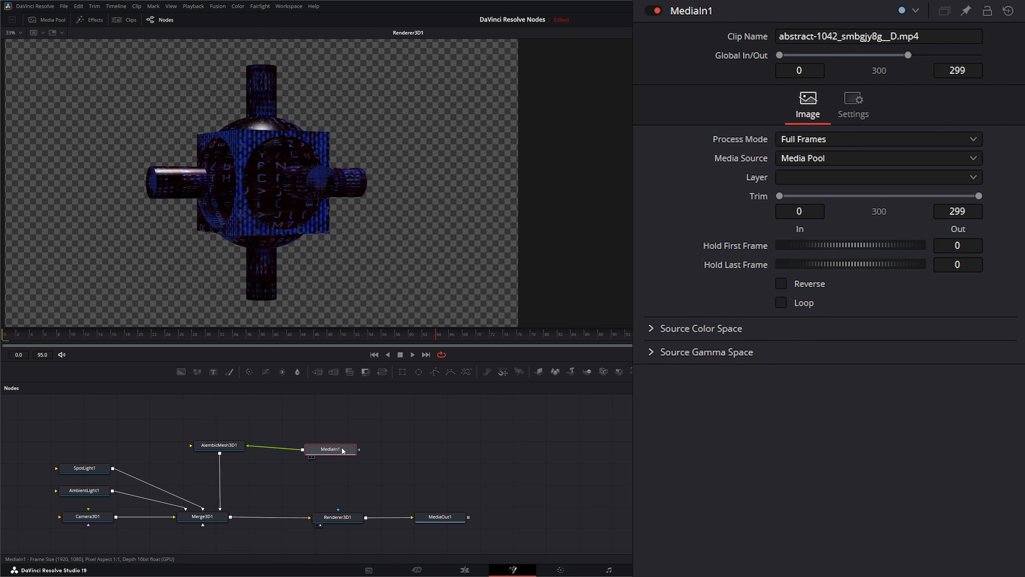
- Disconnect MediaIn1 from the Alembic mesh's material input, move it aside and select the mesh node
drag(340, 450, 353, 446)
drag(248, 446, 494, 458)
drag(177, 406, 259, 464)
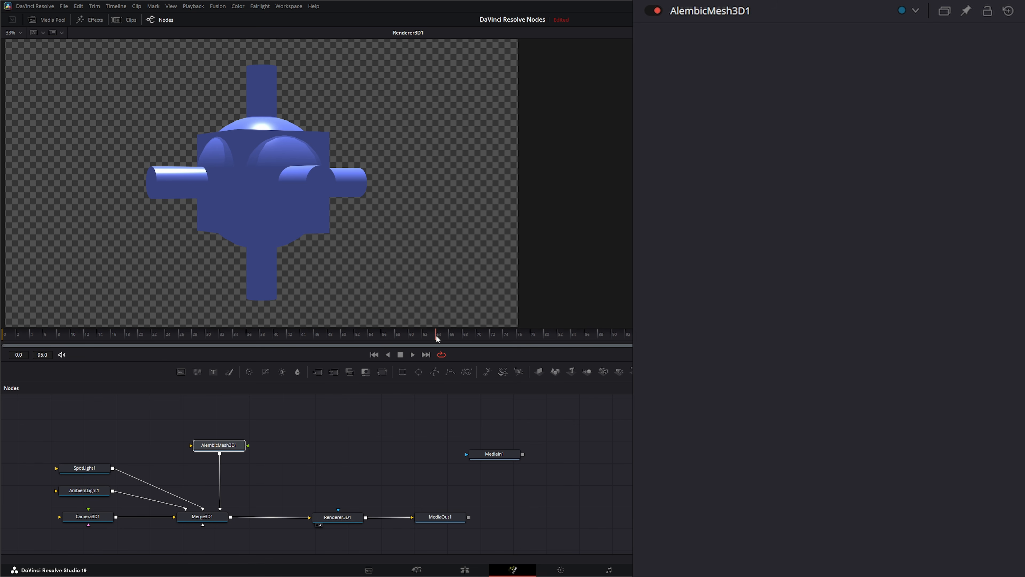
- Scrub through the blue mesh's spinning animation and return the playhead to frame 0
drag(384, 343, 87, 339)
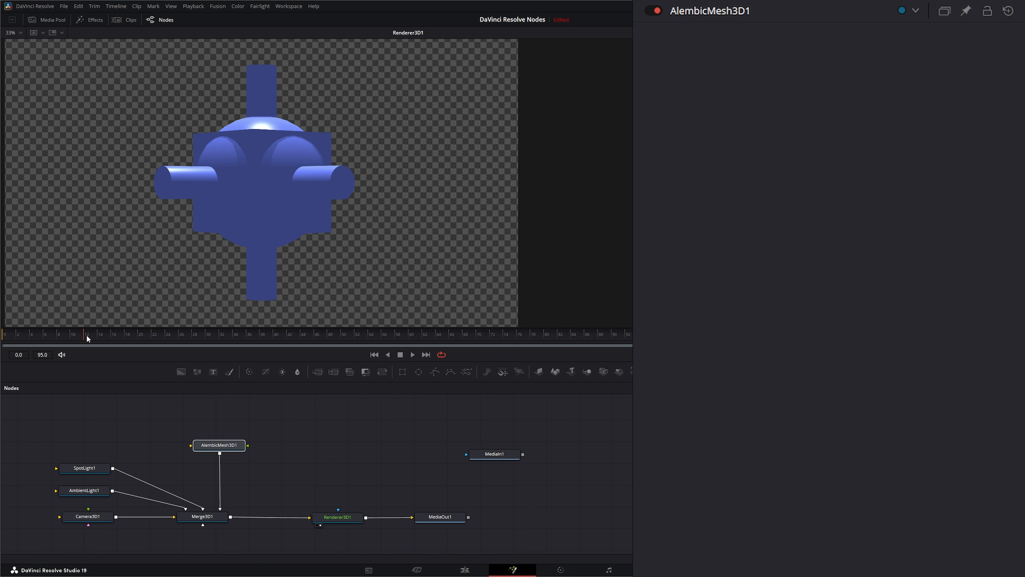
drag(15, 339, 115, 338)
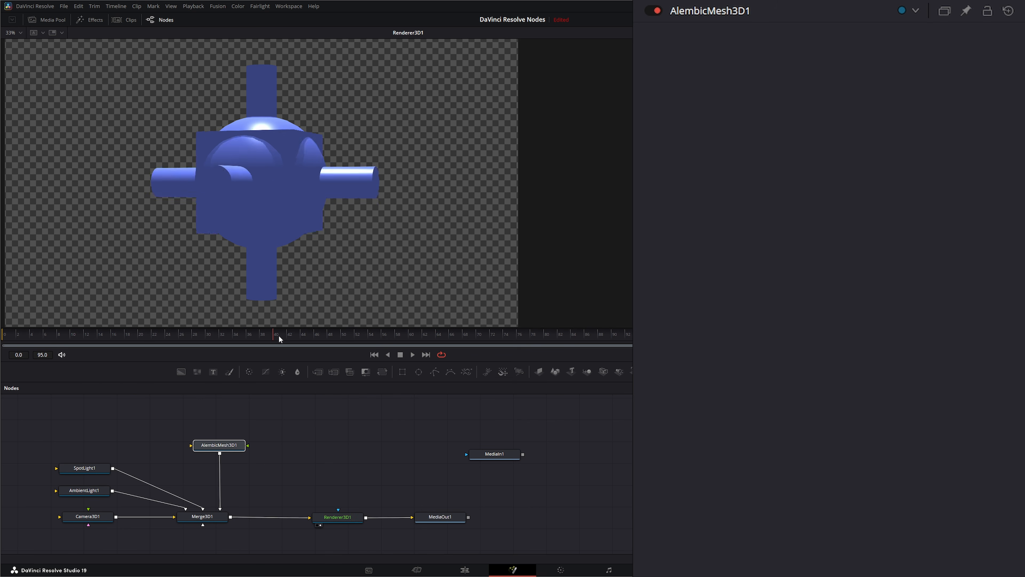
drag(280, 339, 6, 342)
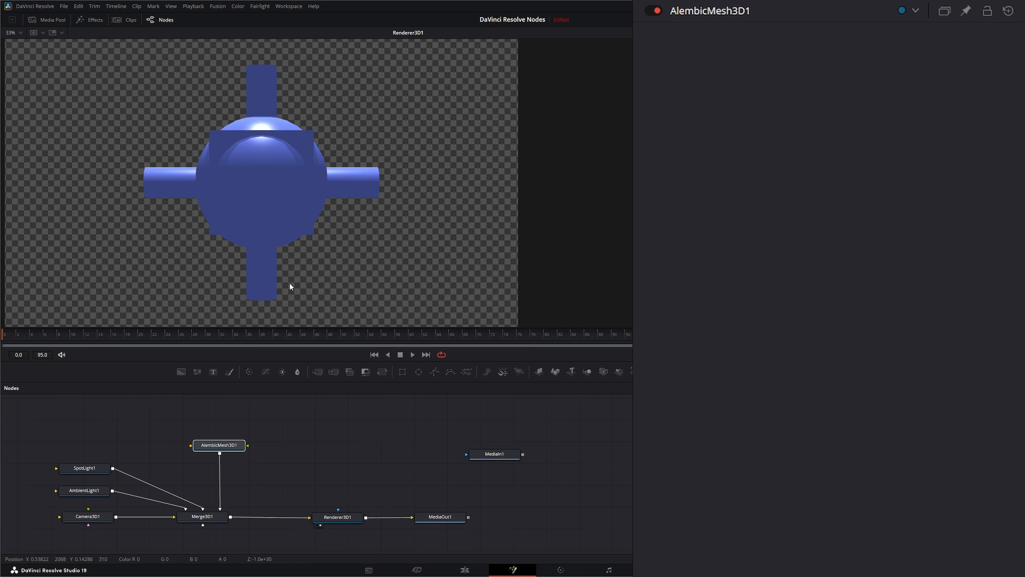
- Scrub the blue mesh's animation to about frame 18 and rewind to frame 0, nudging the AlembicMesh3D1 node slightly upward
drag(9, 338, 124, 338)
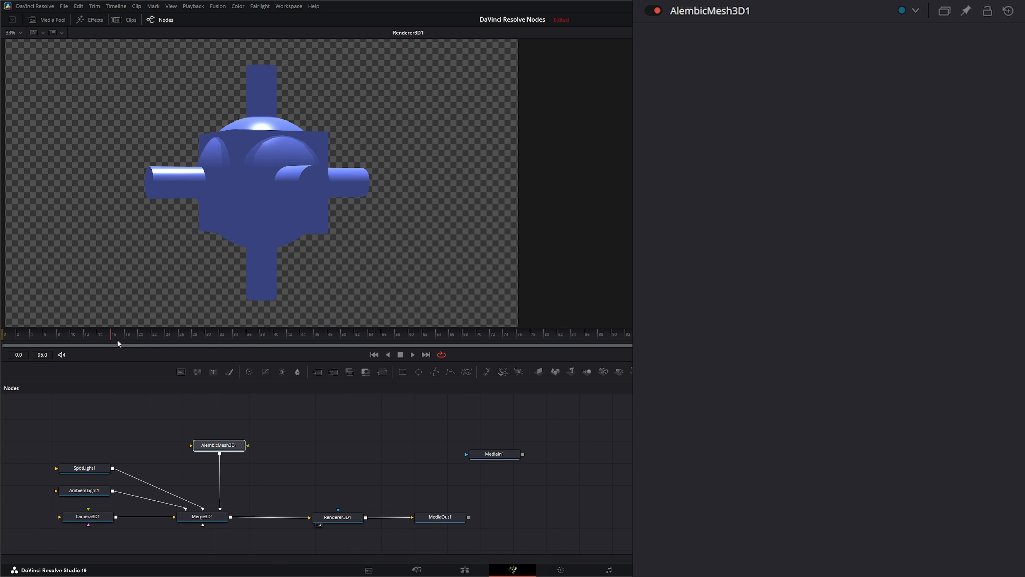
mouse_move(226, 448)
mouse_down()
mouse_move(277, 447)
mouse_move(265, 428)
mouse_move(224, 436)
mouse_move(237, 421)
mouse_move(210, 422)
mouse_move(212, 431)
mouse_move(223, 415)
mouse_move(230, 431)
mouse_move(220, 437)
mouse_up()
drag(173, 411, 290, 452)
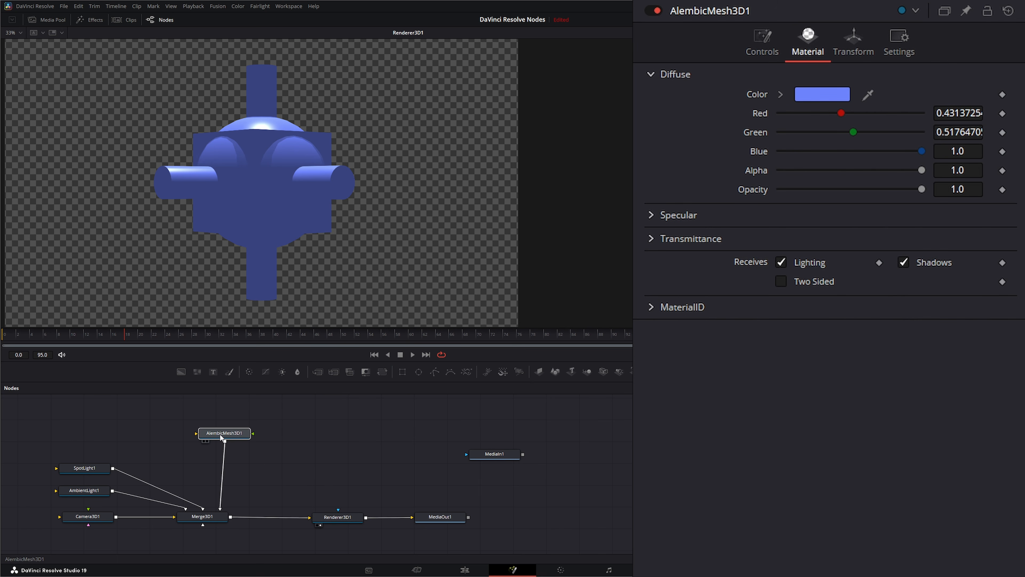
mouse_move(223, 434)
mouse_down()
mouse_move(197, 431)
mouse_move(224, 437)
mouse_move(214, 436)
mouse_up()
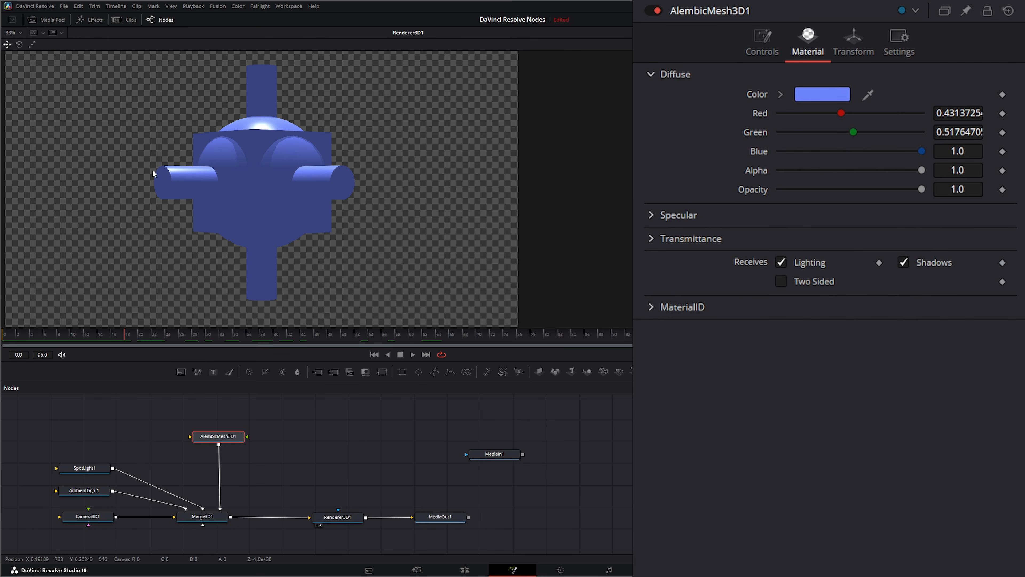
drag(211, 441, 212, 439)
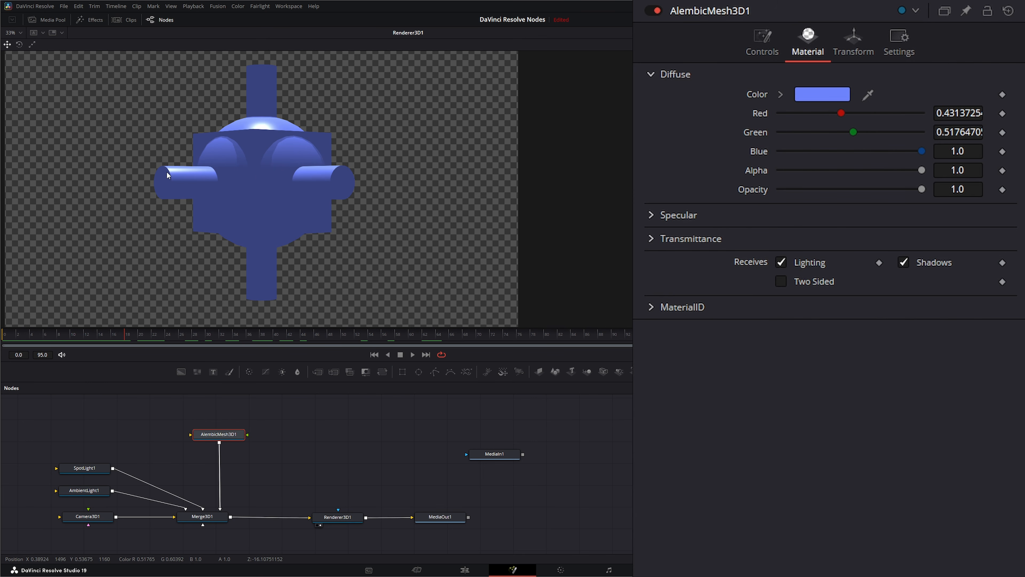
click(125, 338)
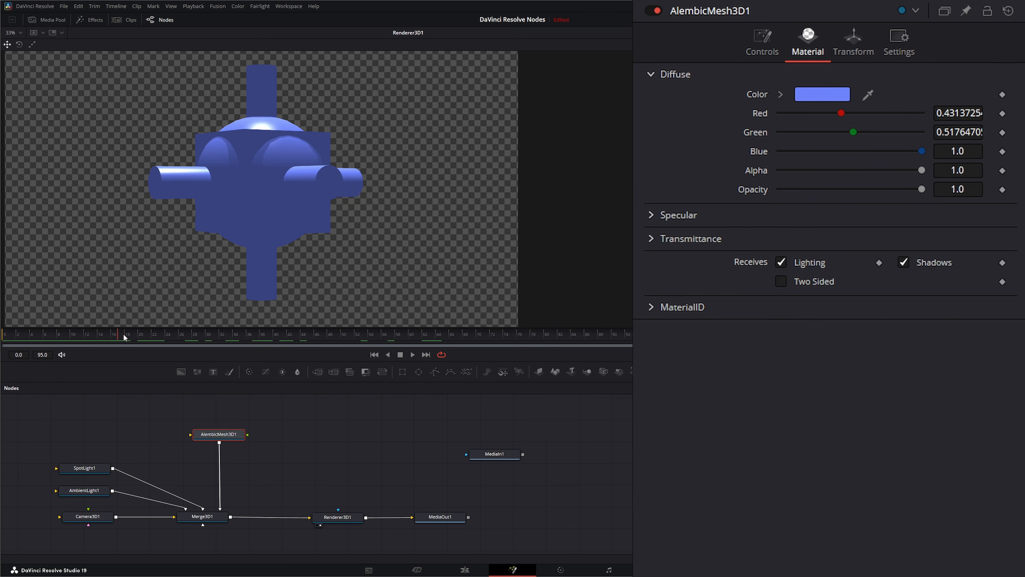
drag(125, 338, 1, 345)
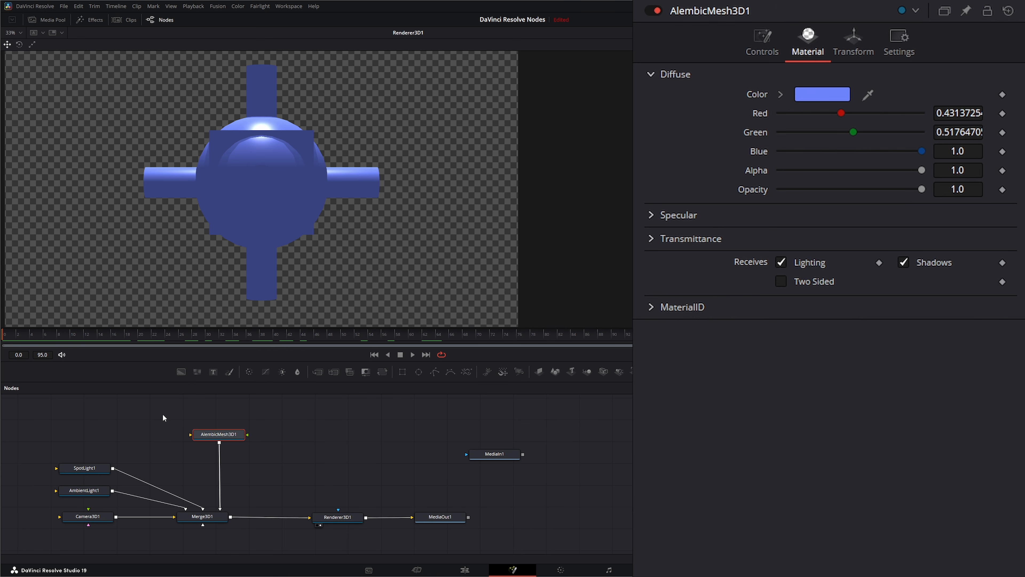
- Disconnect AlembicMesh3D1 from Merge3D1 and park it above the unused MediaIn1 node
drag(164, 417, 282, 459)
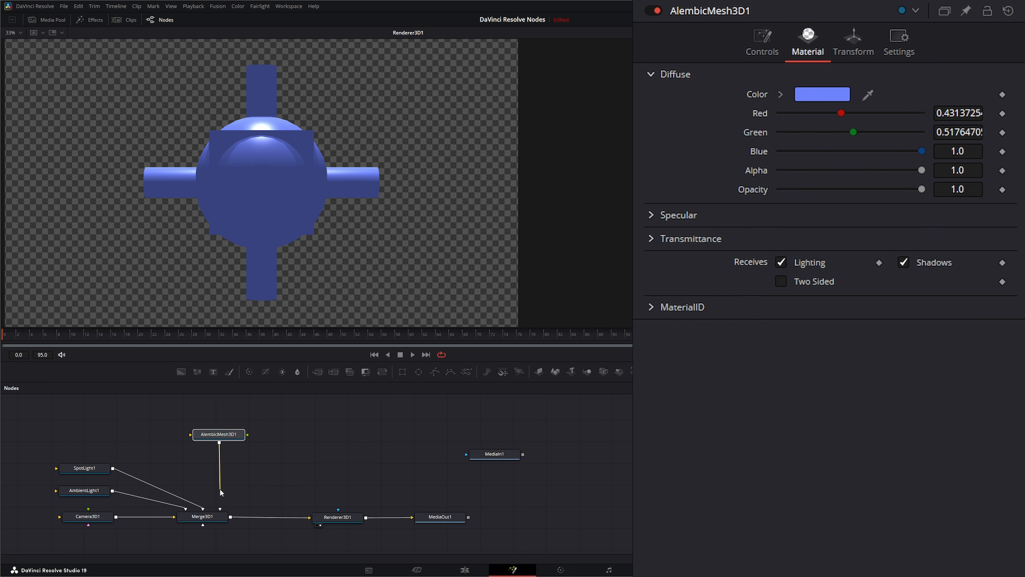
drag(220, 492, 495, 429)
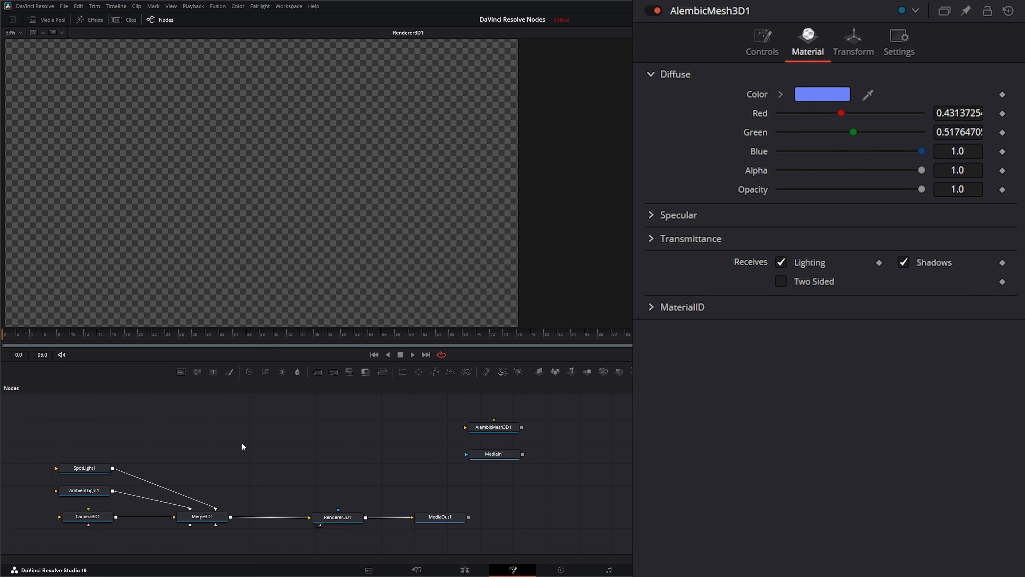
drag(253, 448, 244, 466)
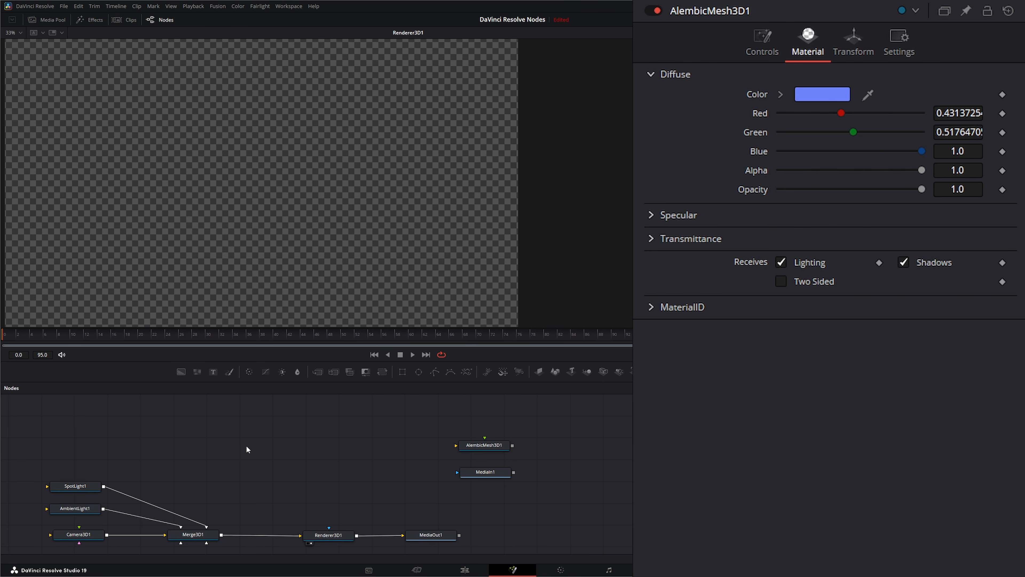
- Import Spinning_Shape_01.abc as an Alembic scene with Remove Duplicate Keyframes enabled
click(218, 6)
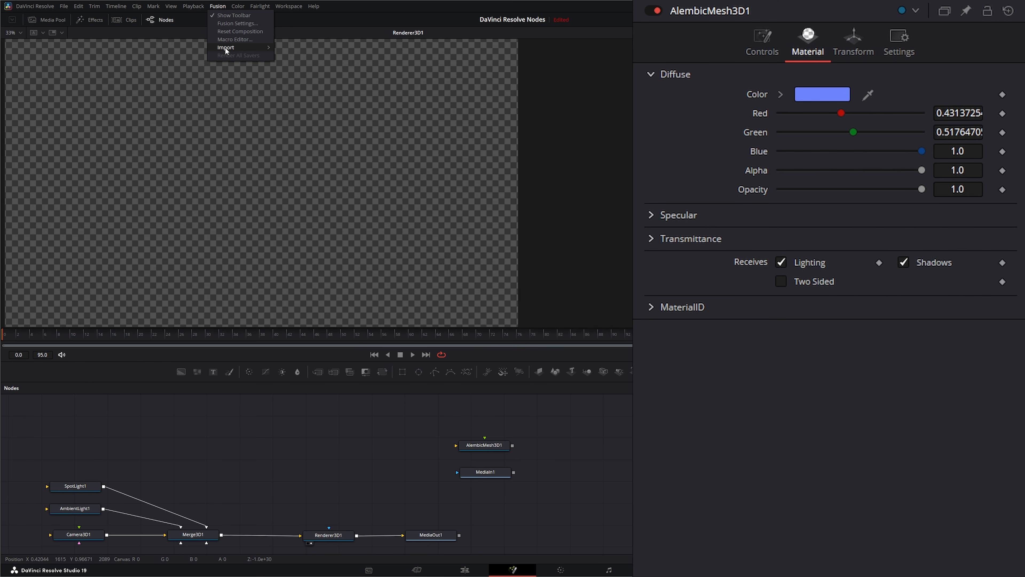
mouse_move(227, 49)
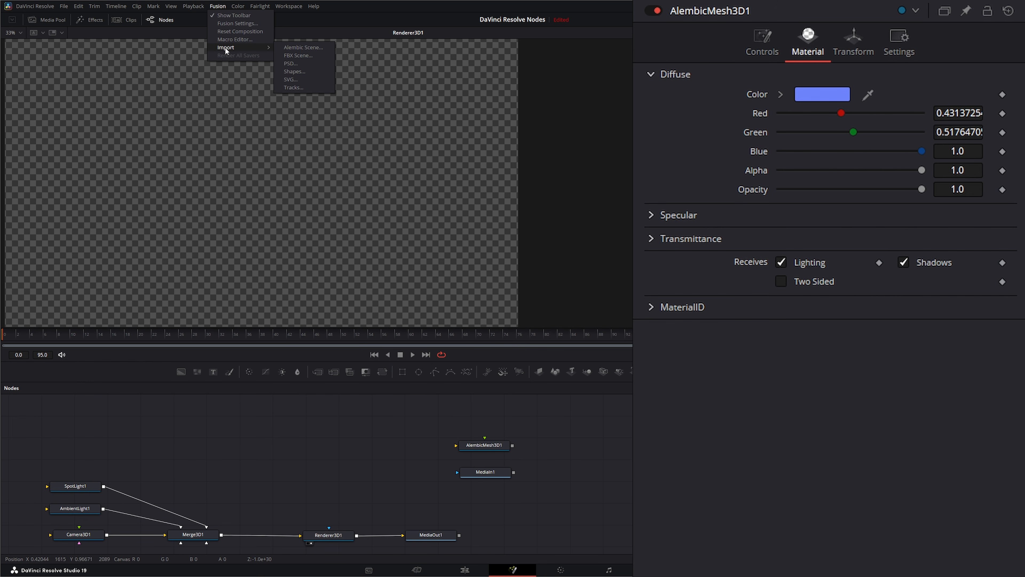
click(314, 49)
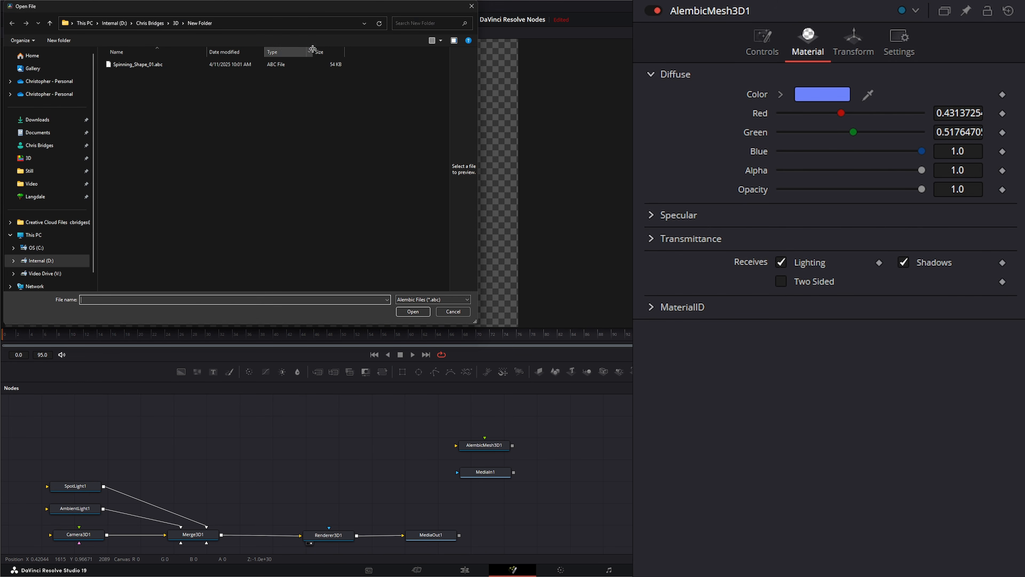
double_click(133, 66)
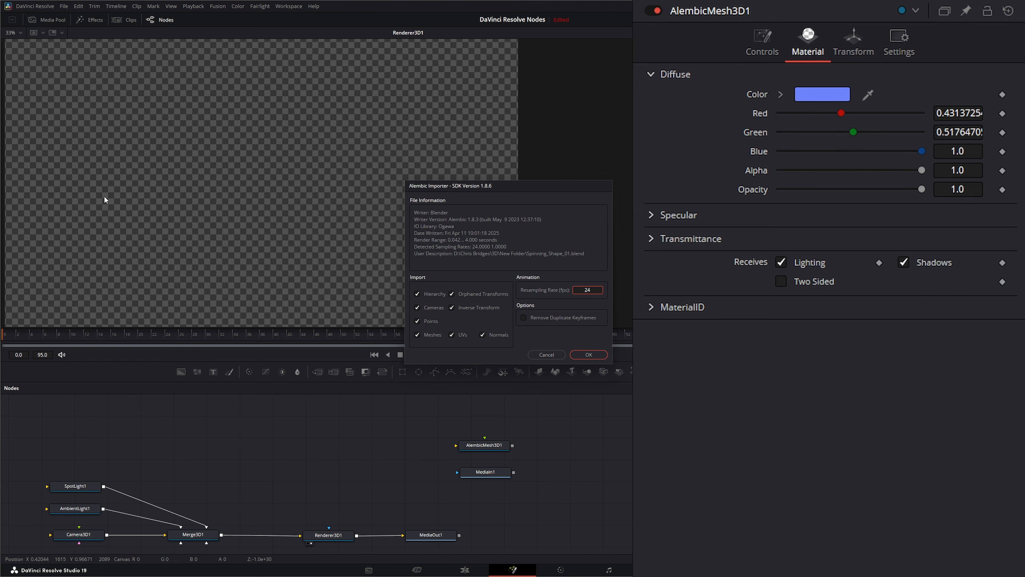
drag(526, 187, 274, 239)
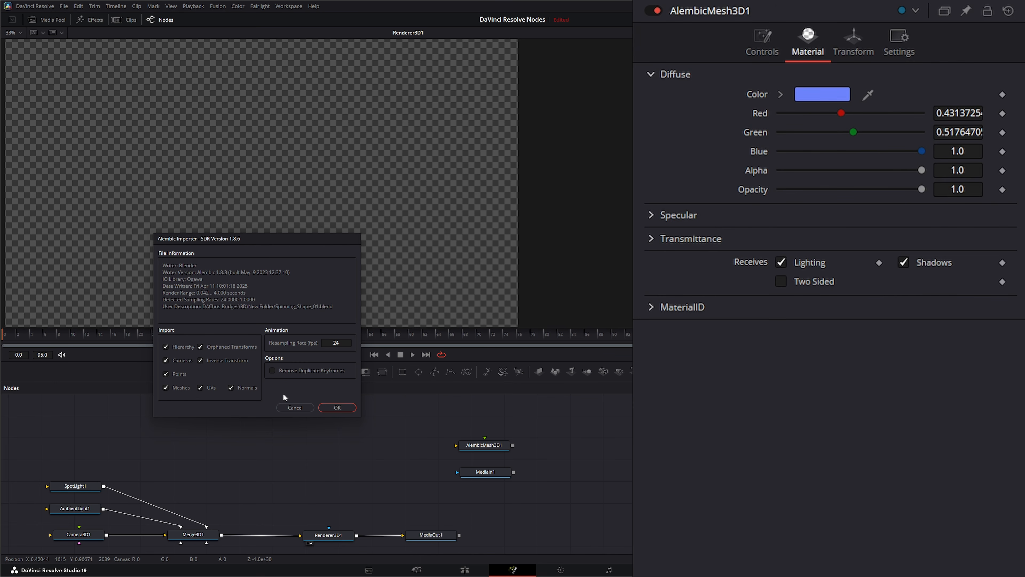
click(272, 370)
click(338, 407)
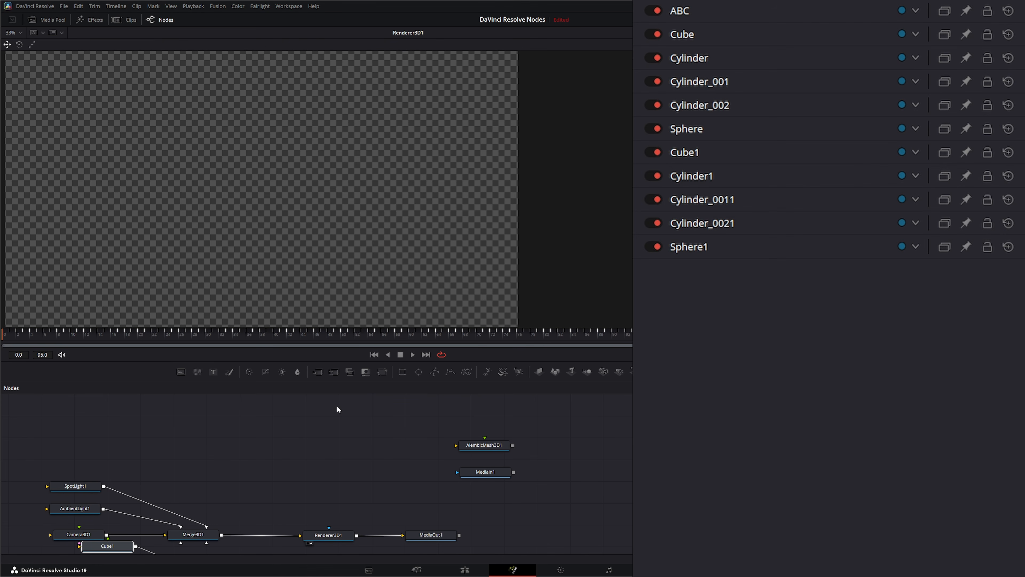
- Move the imported Alembic node group above the existing camera, light and merge nodes, and deselect it
drag(325, 479, 316, 420)
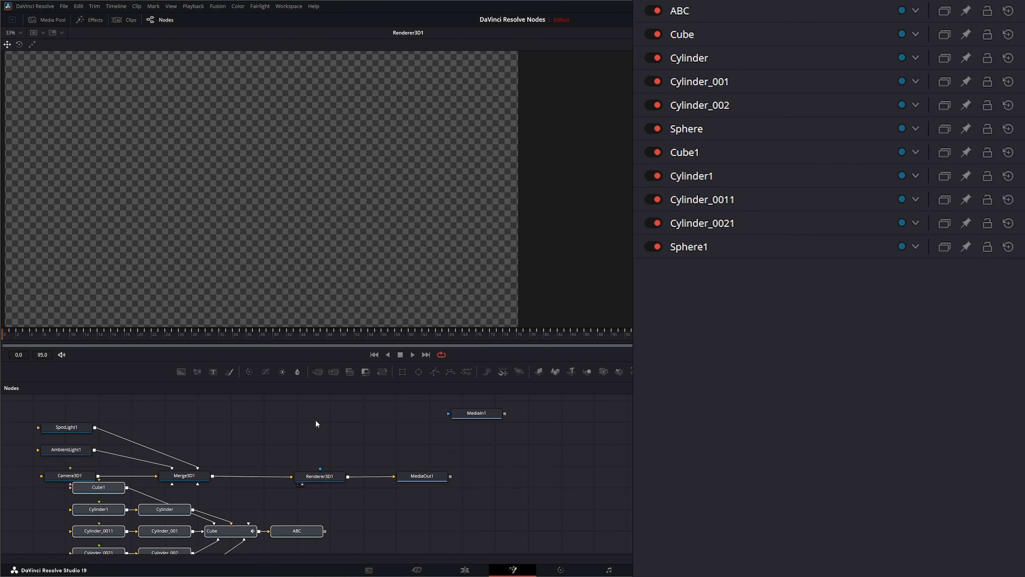
drag(241, 528, 268, 412)
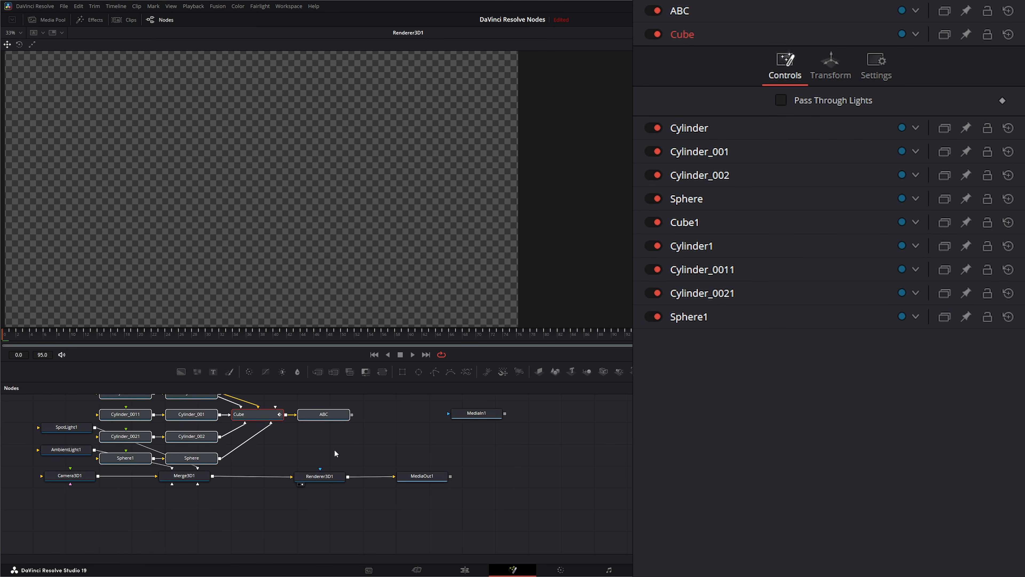
drag(365, 444, 365, 516)
drag(266, 489, 309, 458)
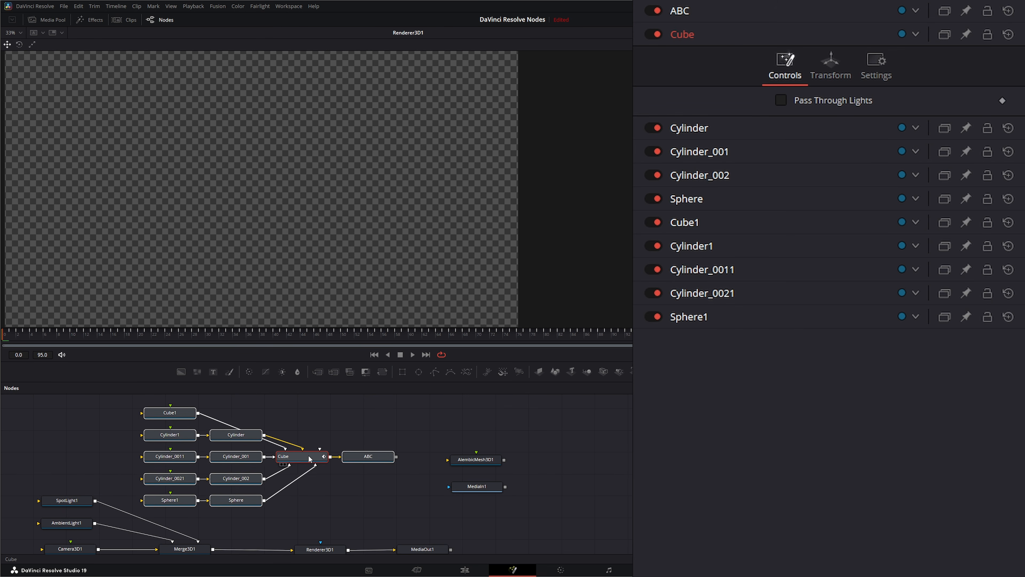
click(337, 425)
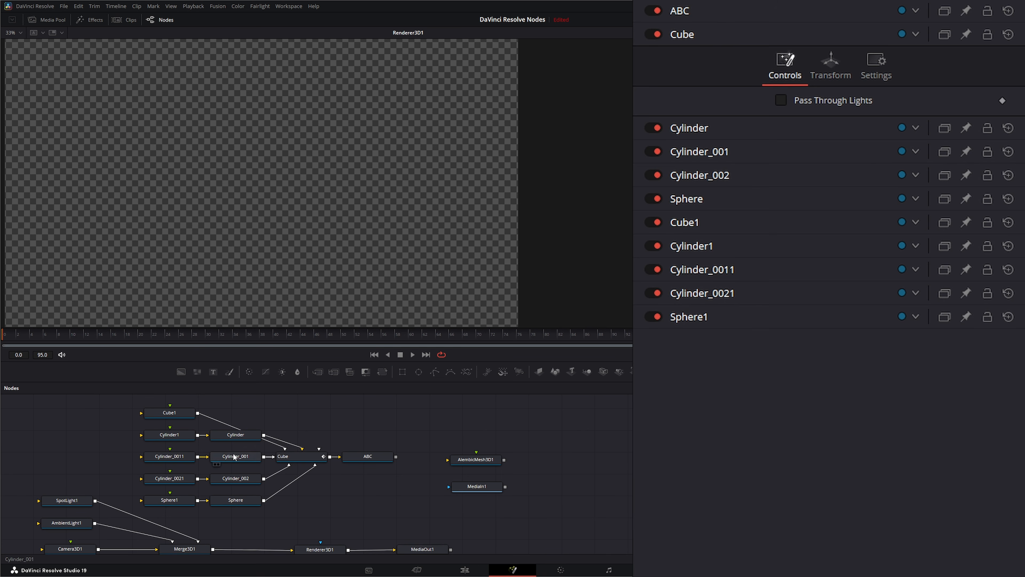
- Reposition the Cube1 mesh node above the Cylinder transform node so its connection to the Cube merge is clear
drag(185, 413, 254, 403)
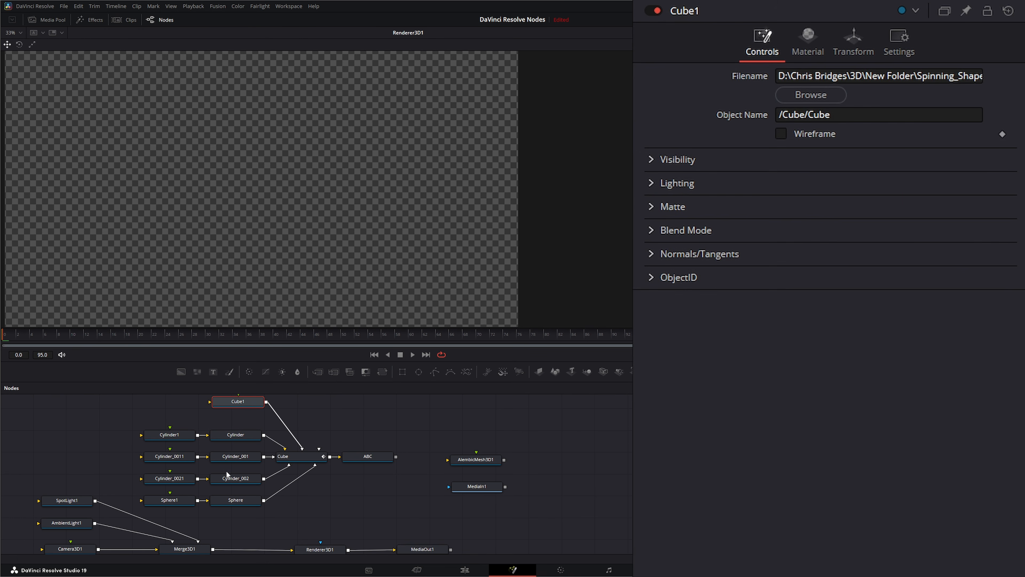
click(305, 458)
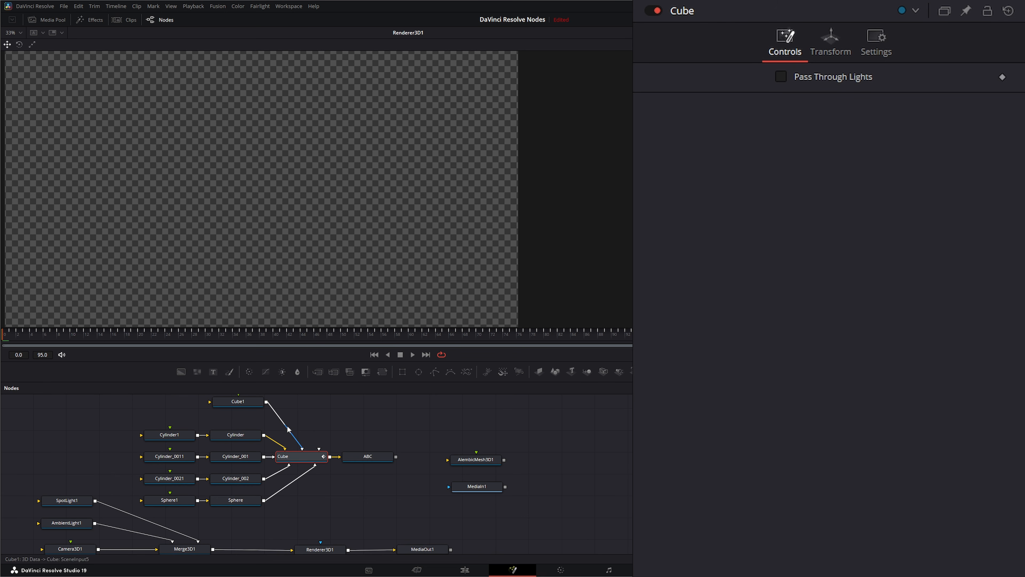
drag(235, 401, 246, 510)
drag(177, 402, 240, 406)
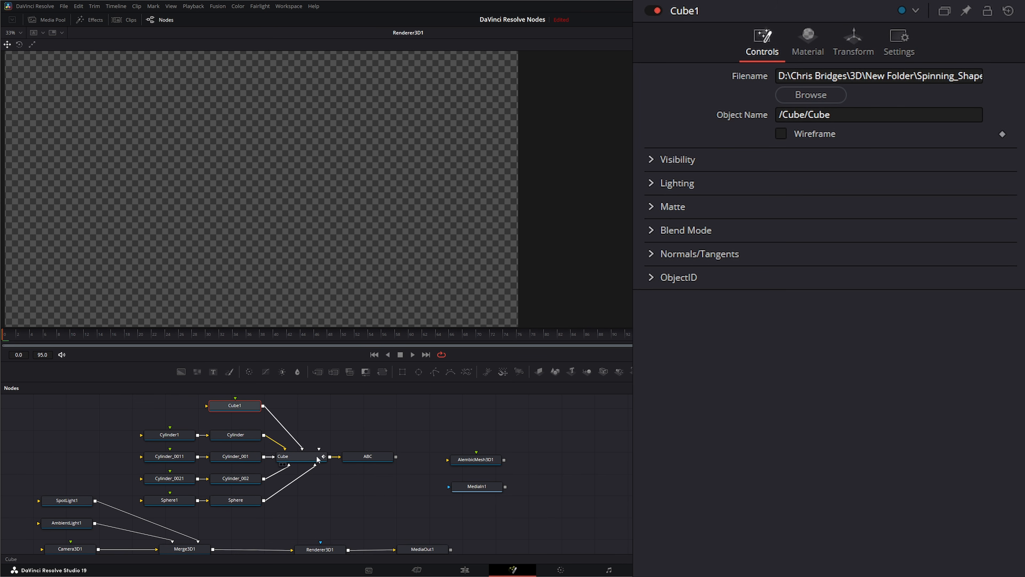
- Inspect the settings of the Cylinder1 mesh, the Cylinder transform, the Cube merge and the ABC transform
click(166, 436)
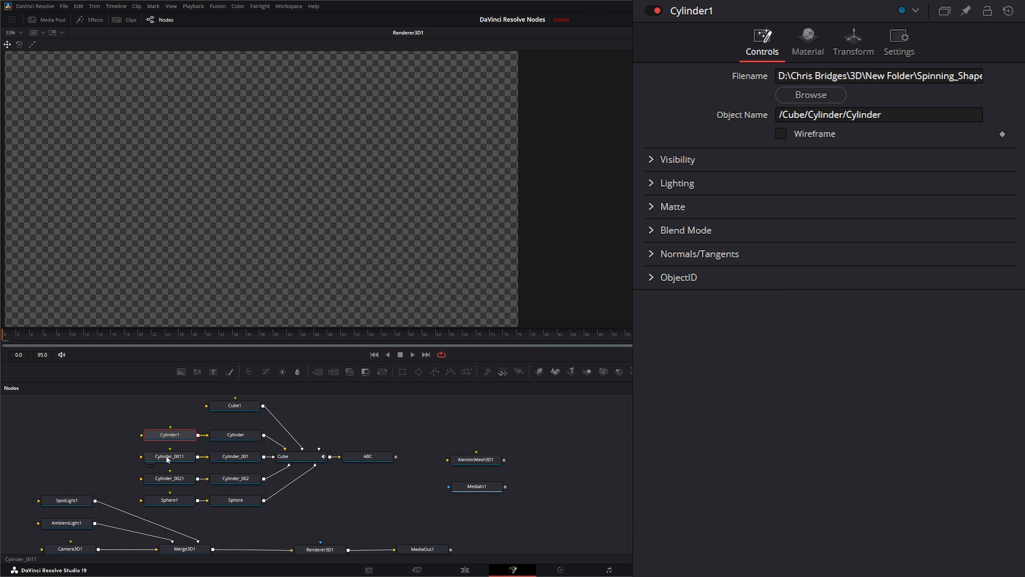
click(226, 438)
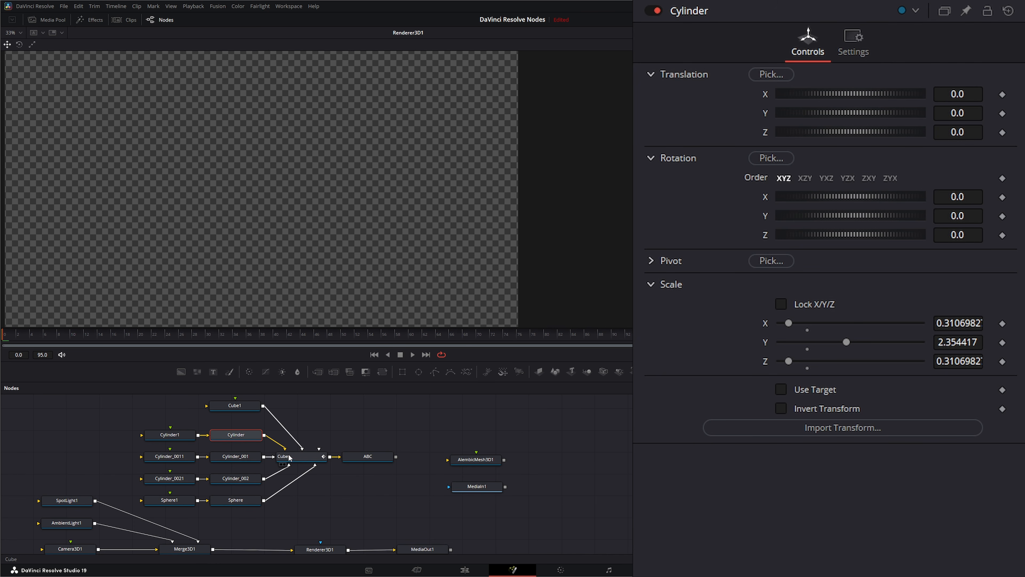
click(304, 459)
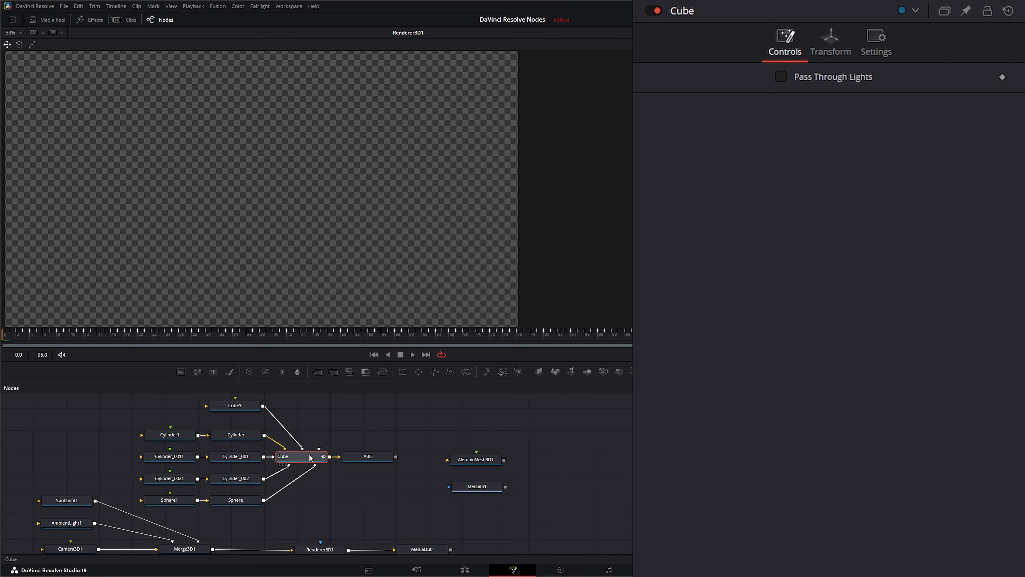
click(365, 459)
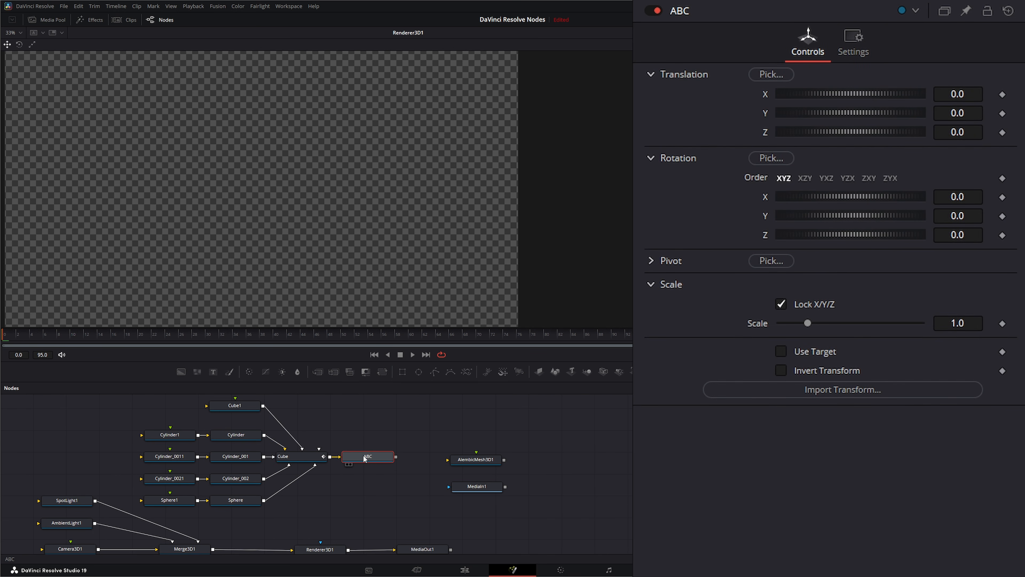
- Connect the ABC transform to Merge3D1 and display Merge3D1 in the viewer with the whole shape in view
drag(371, 460, 381, 461)
drag(362, 510, 348, 483)
drag(392, 428, 218, 255)
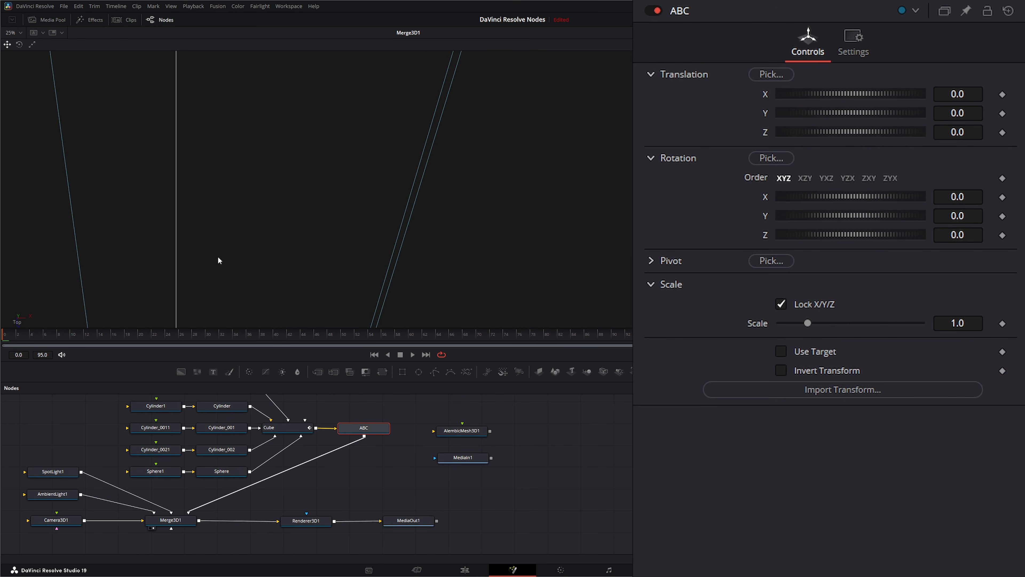
scroll(220, 280, down, 5)
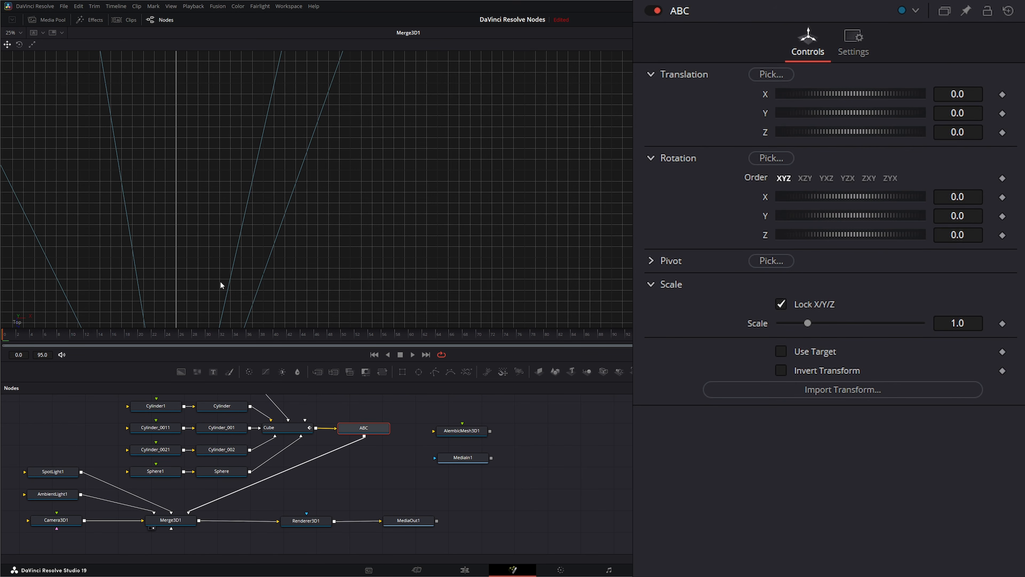
scroll(220, 281, down, 3)
scroll(211, 262, down, 6)
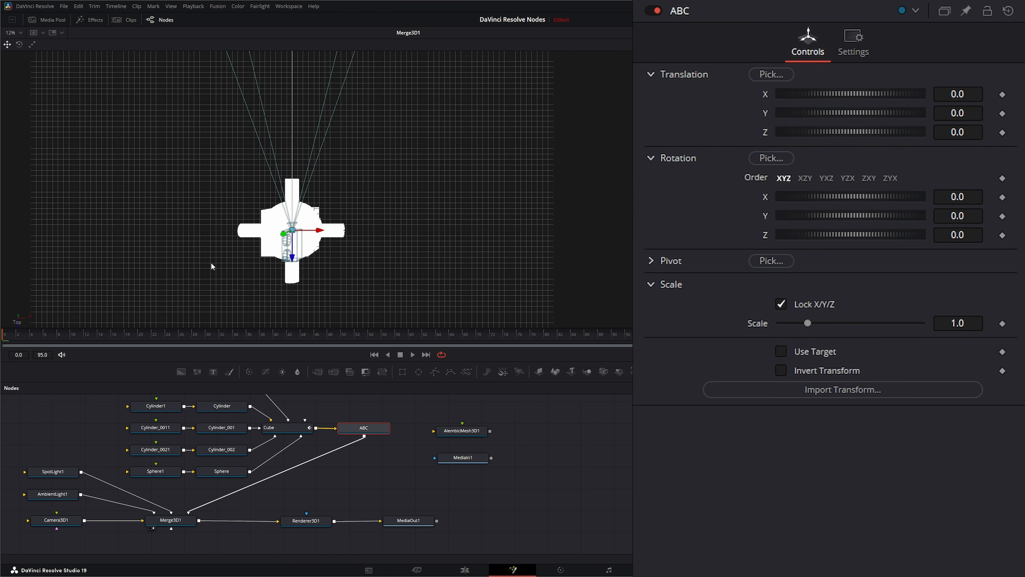
drag(240, 202, 214, 269)
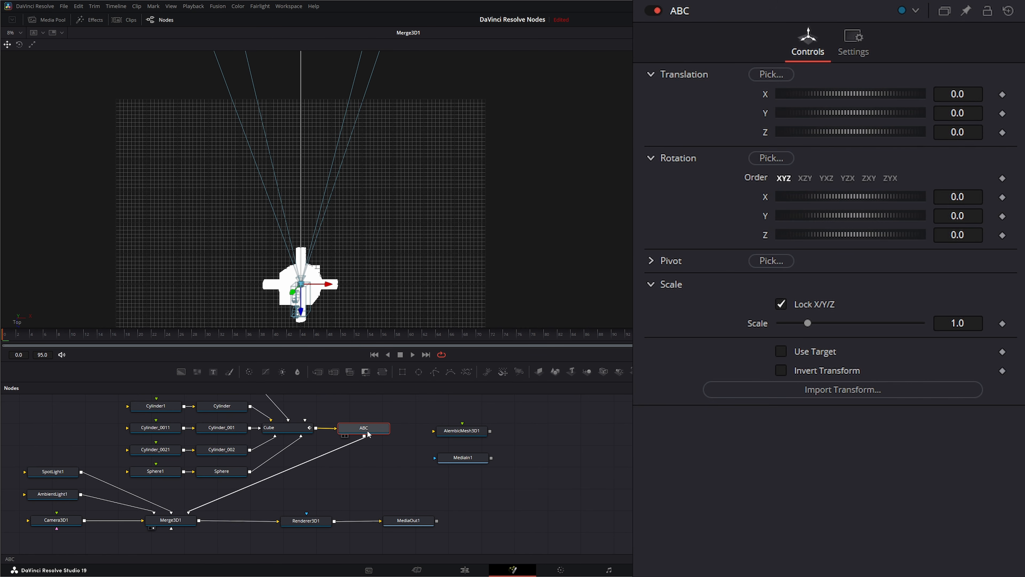
- Set the ABC transform's Z translation to -17.24 using the Top camera view and display Renderer3D1 in the viewer
drag(368, 432, 370, 432)
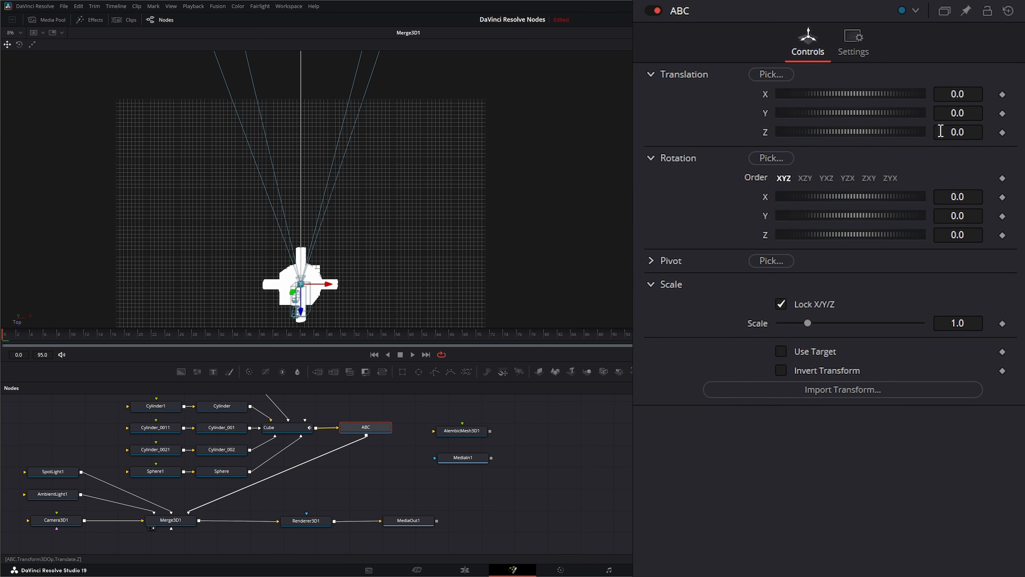
drag(962, 129, 805, 158)
drag(380, 272, 465, 268)
right_click(429, 251)
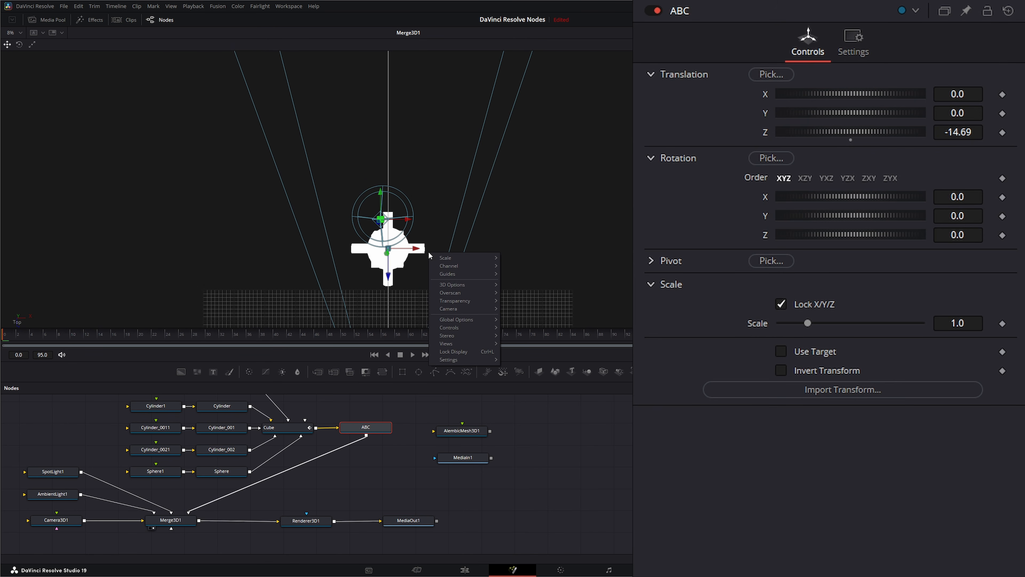
mouse_move(467, 309)
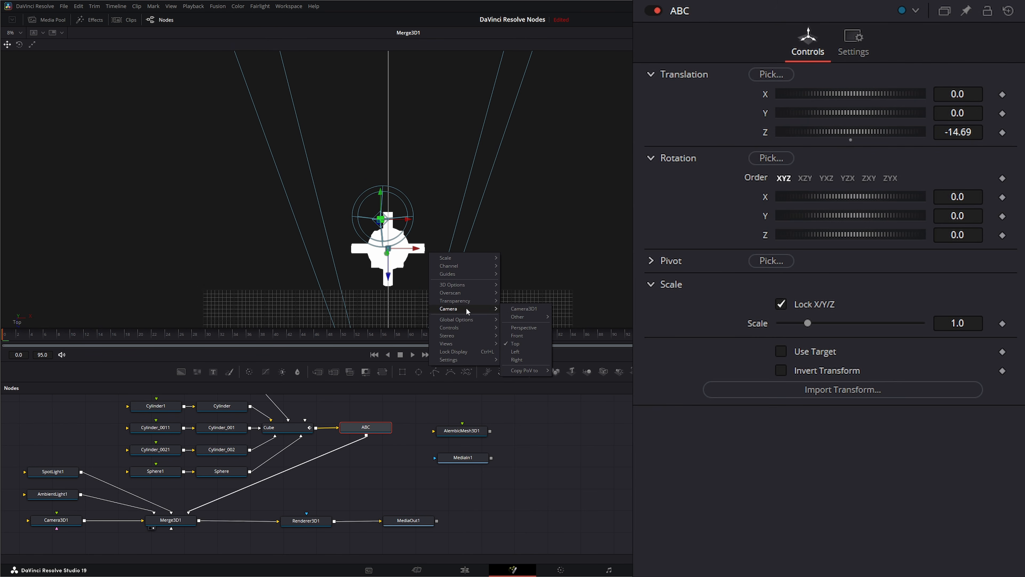
click(527, 343)
drag(963, 127, 939, 128)
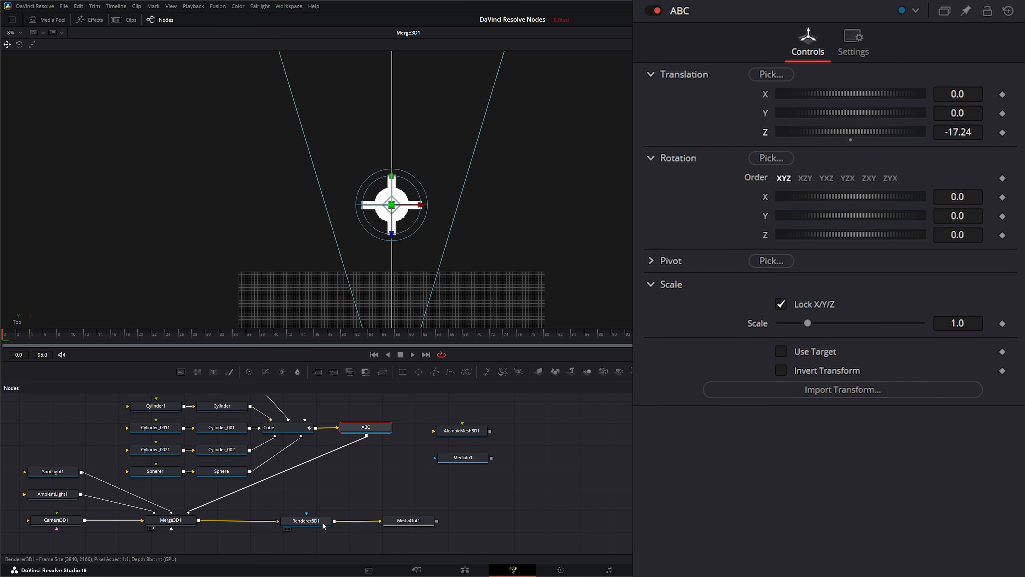
drag(317, 522, 327, 262)
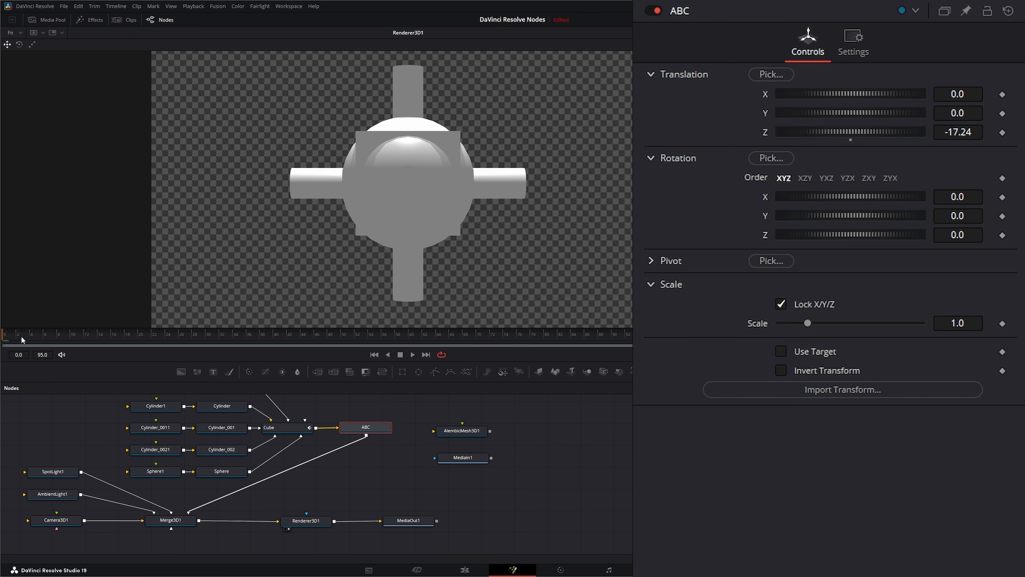
- Play the rendered animation and stop it partway through
click(412, 355)
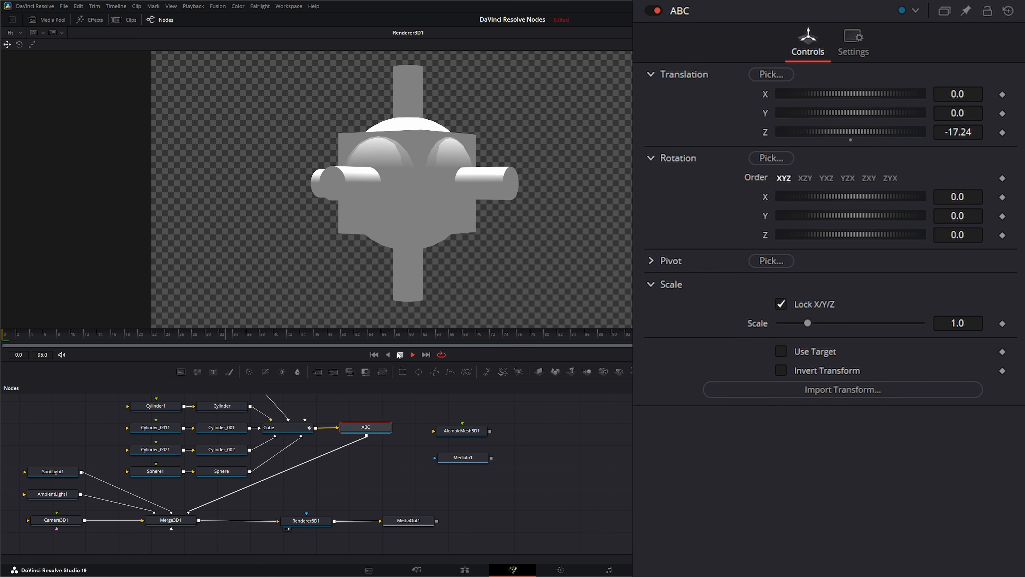
click(400, 355)
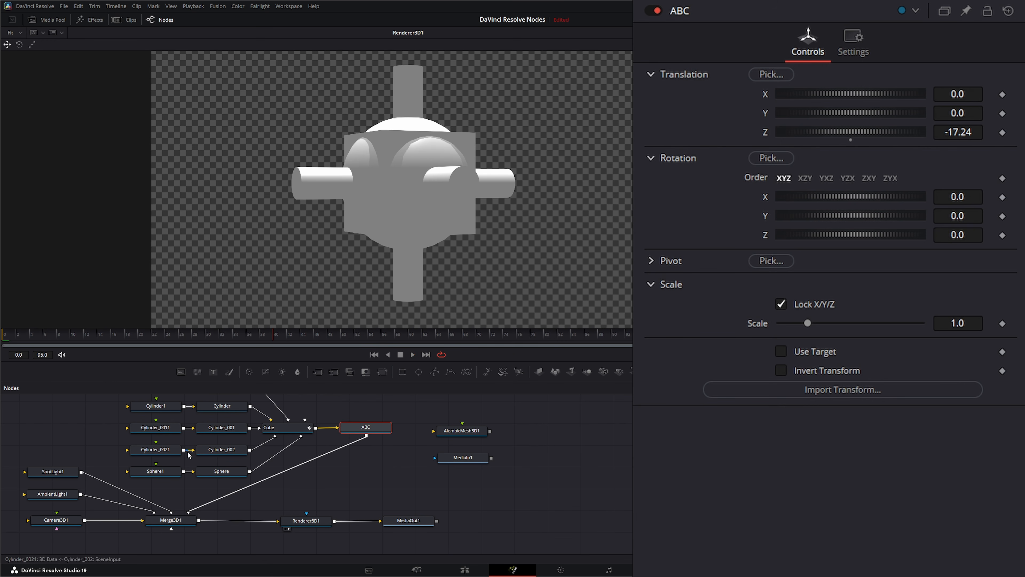
- Set the Cylinder1 mesh's diffuse material colour to light cyan, #4eedff
click(154, 409)
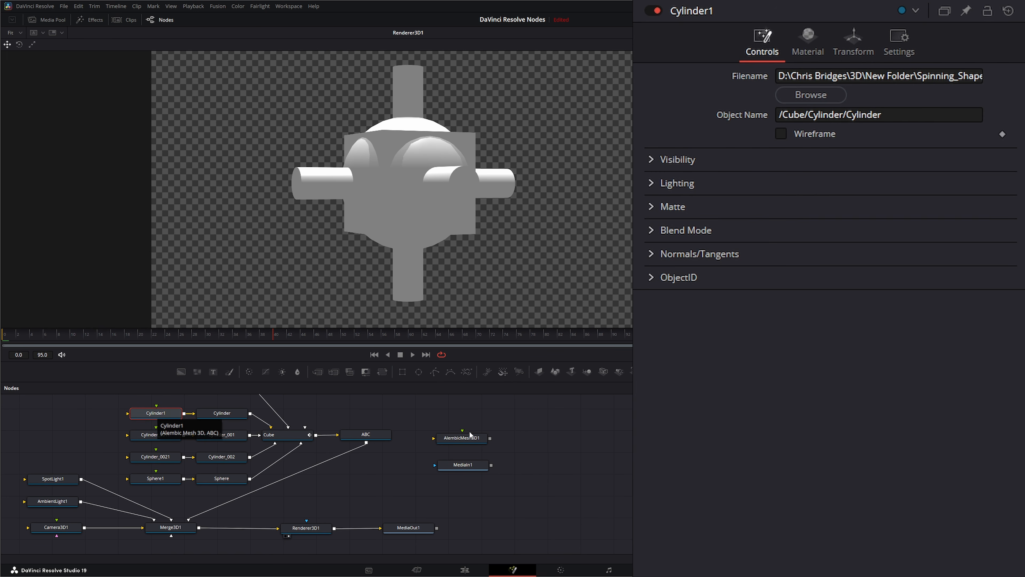
click(156, 438)
click(155, 414)
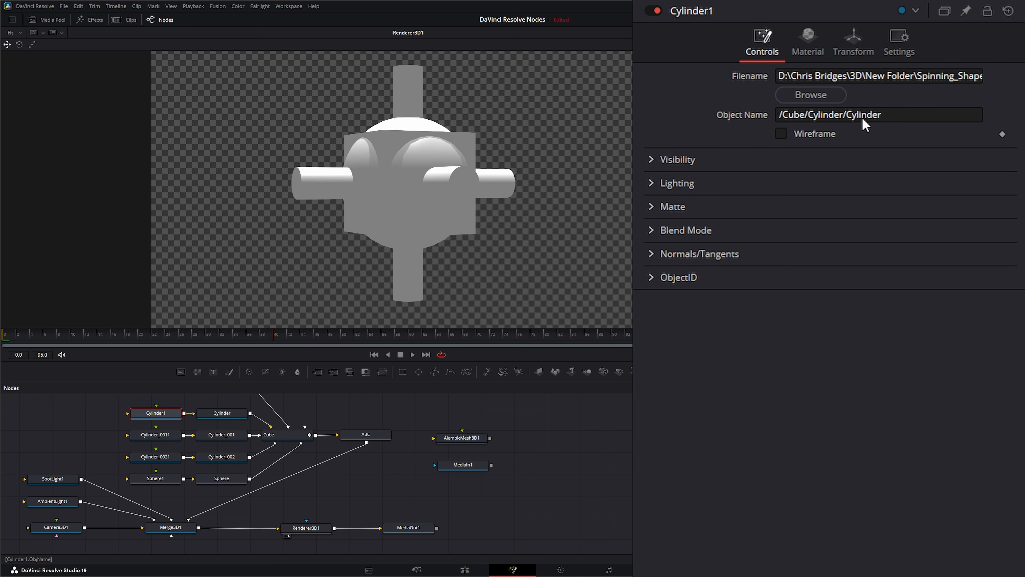
click(809, 40)
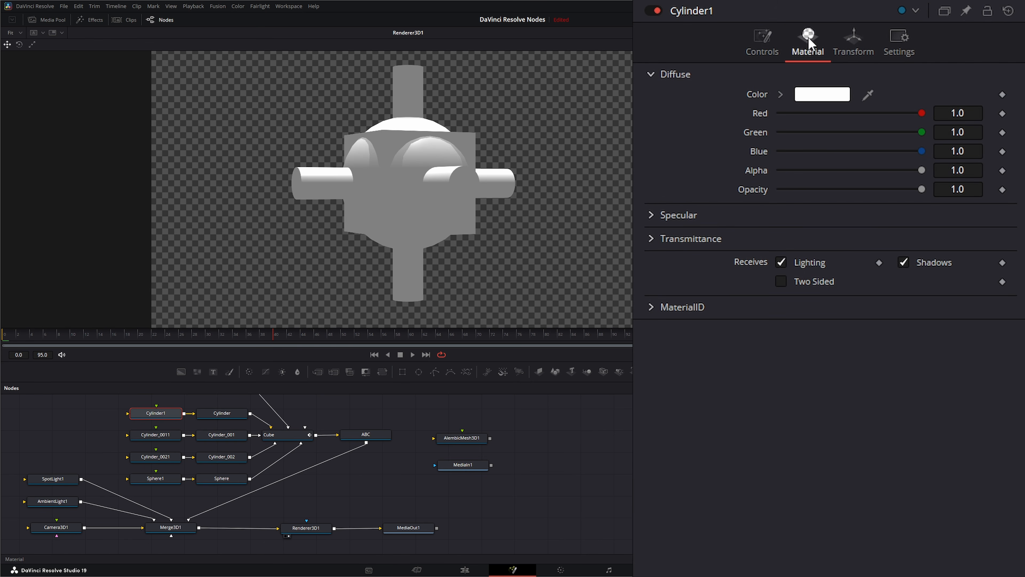
click(808, 97)
click(535, 230)
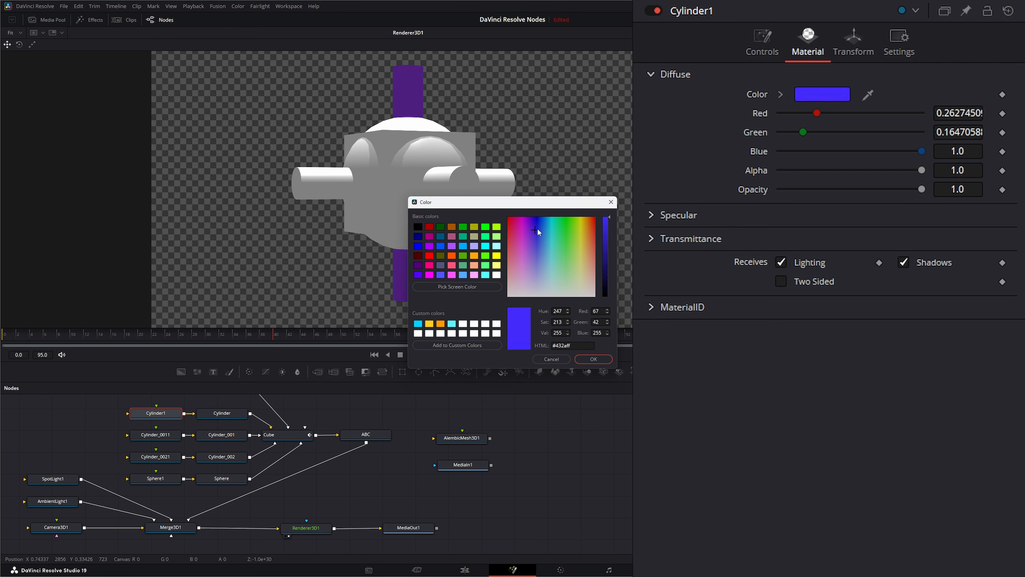
drag(546, 244, 550, 241)
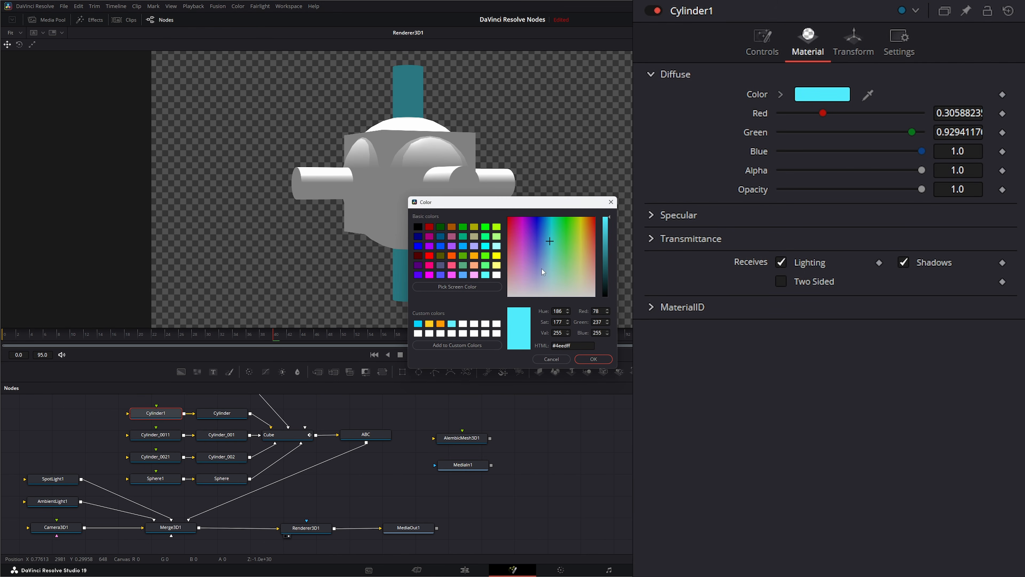
click(593, 359)
- Try a Z translation of -5.96 and a scale of 1.284 on the Cylinder1 mesh, resetting each to its default
click(857, 47)
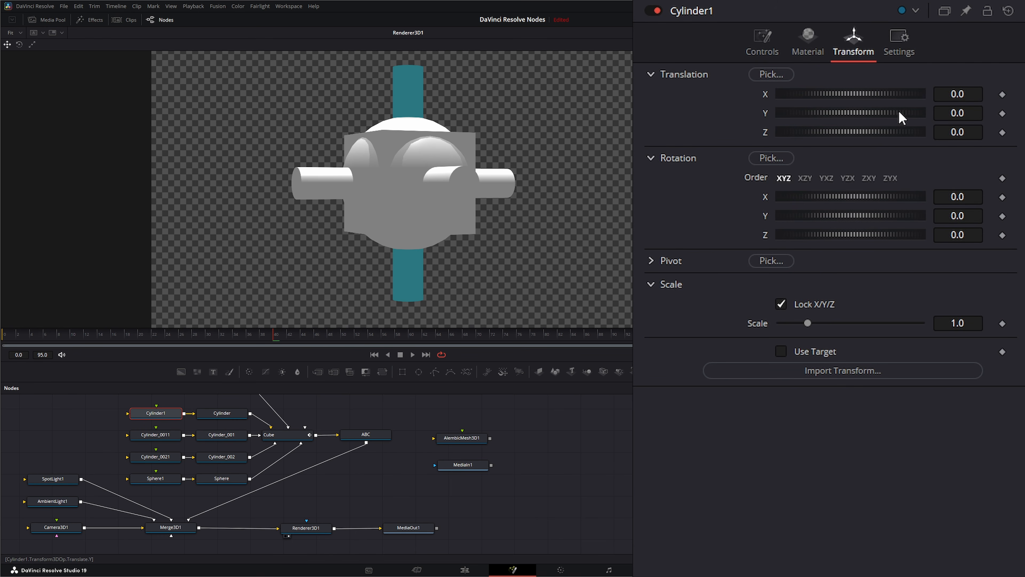
drag(869, 136, 759, 139)
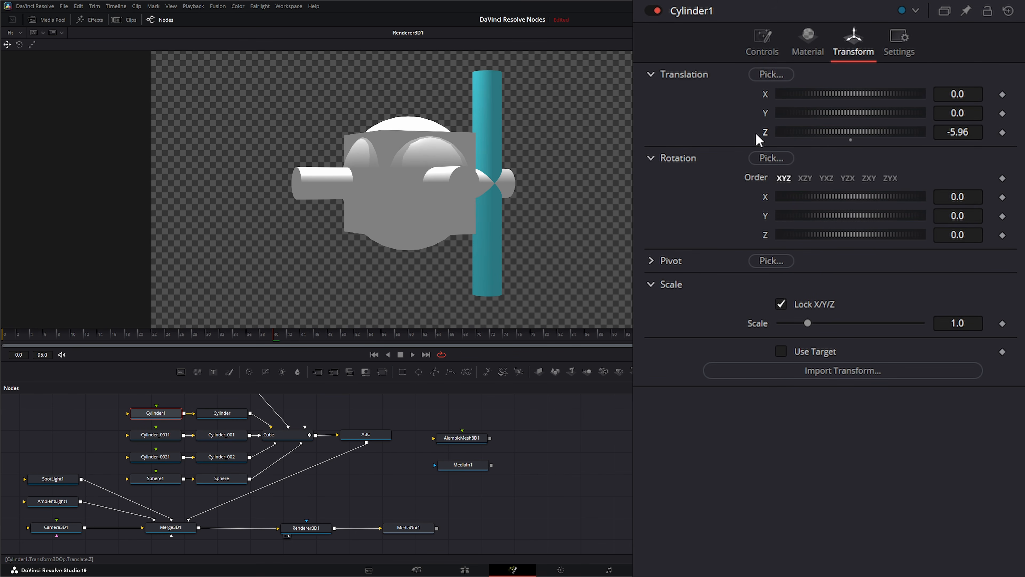
double_click(764, 133)
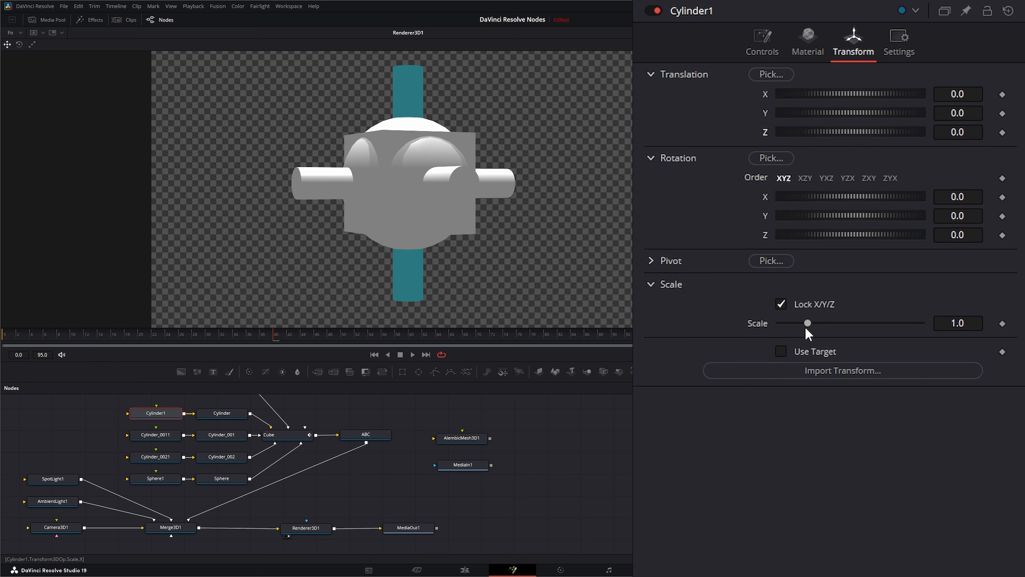
drag(808, 324, 816, 323)
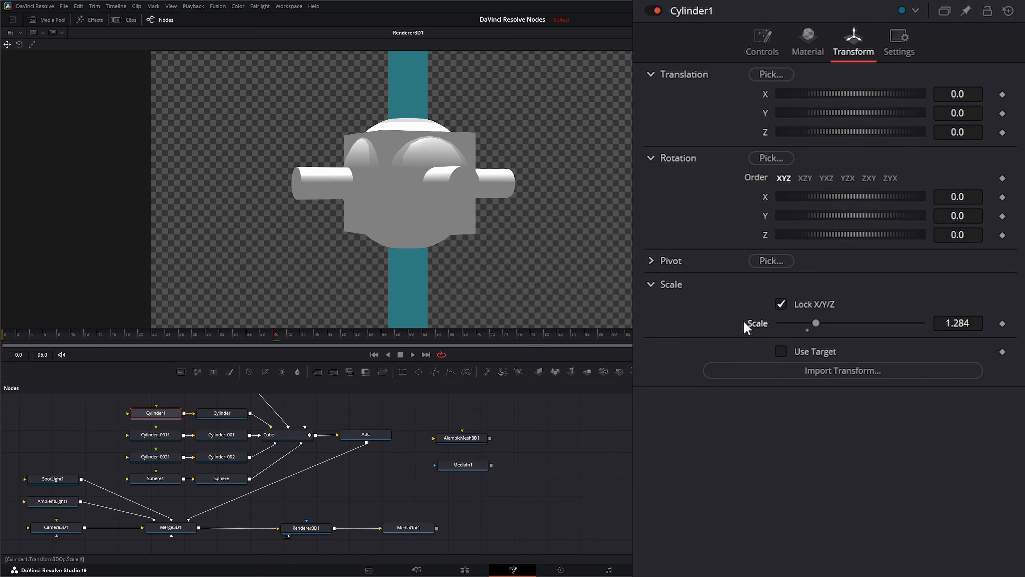
double_click(756, 325)
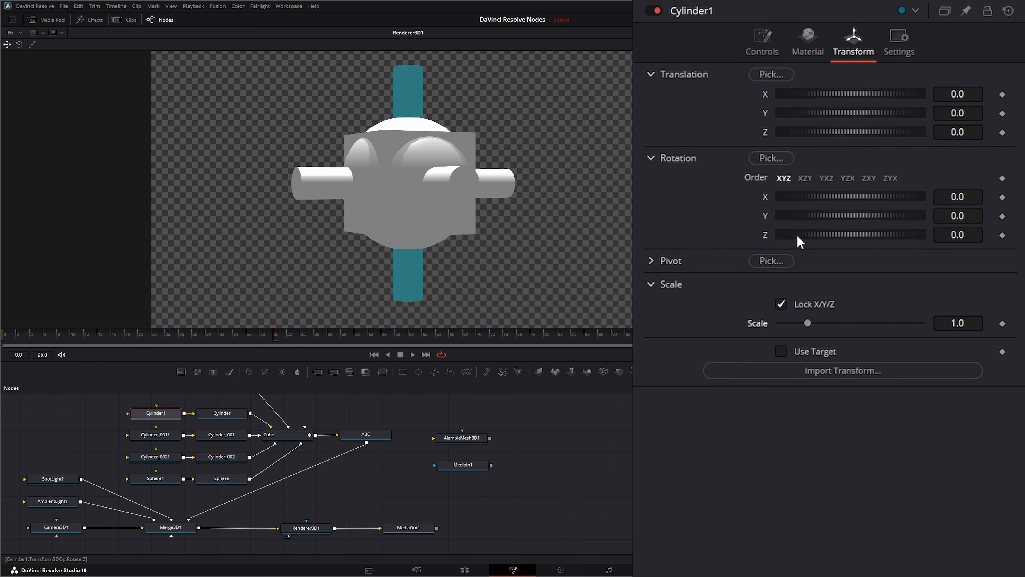
- Review the file and object name settings of the Cylinder1, Cylinder_0011, Cylinder_0021 and Sphere1 meshes
click(755, 54)
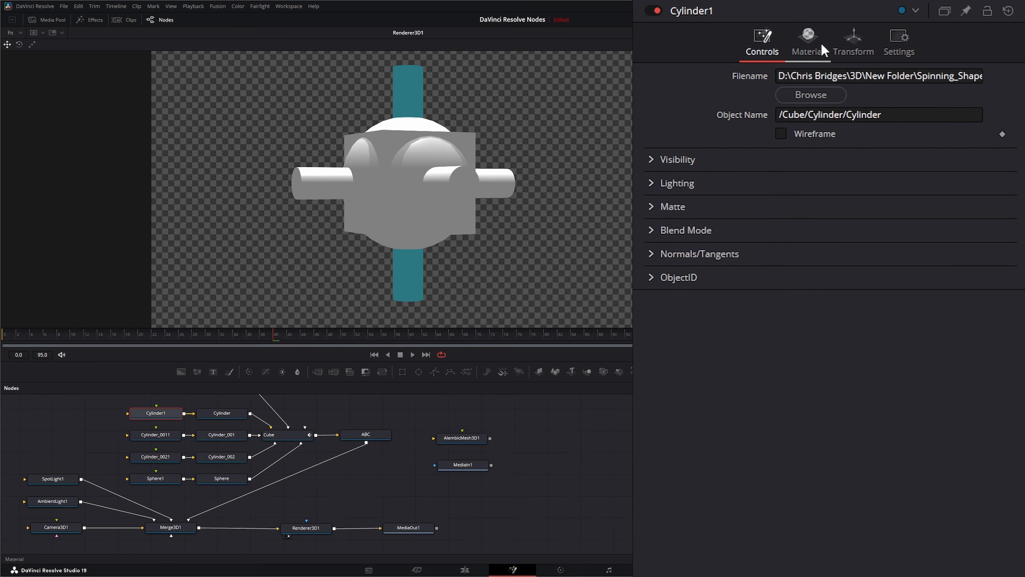
click(160, 436)
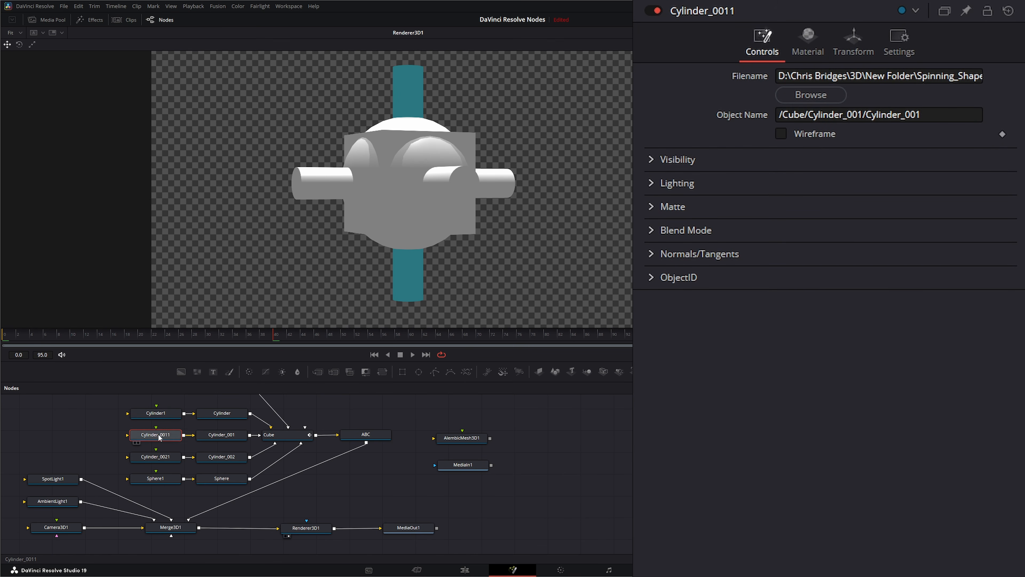
click(155, 461)
click(157, 482)
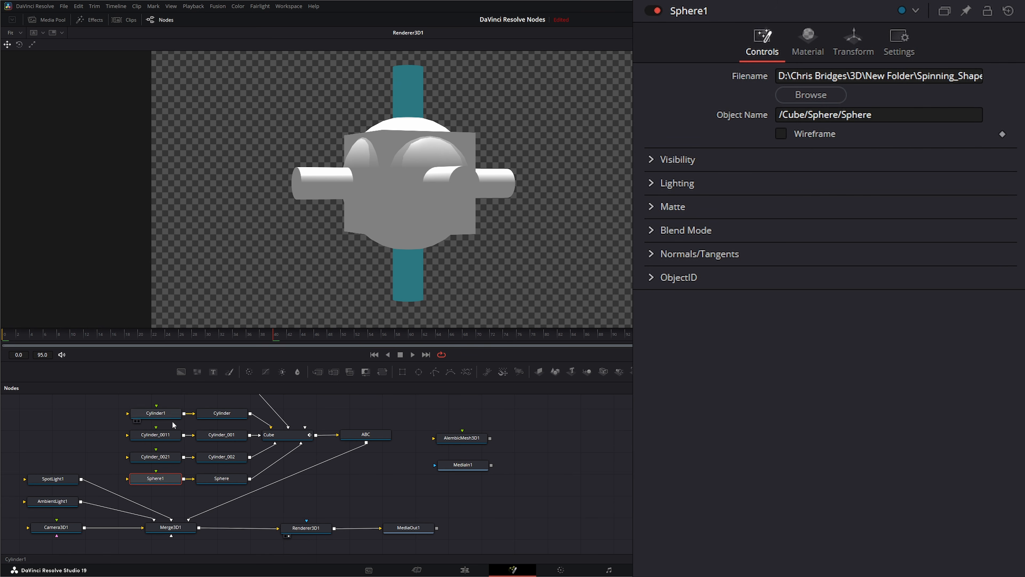
- Compare the Cylinder transform node's translation, rotation and scale with the Cylinder1 mesh's own transform settings
click(224, 416)
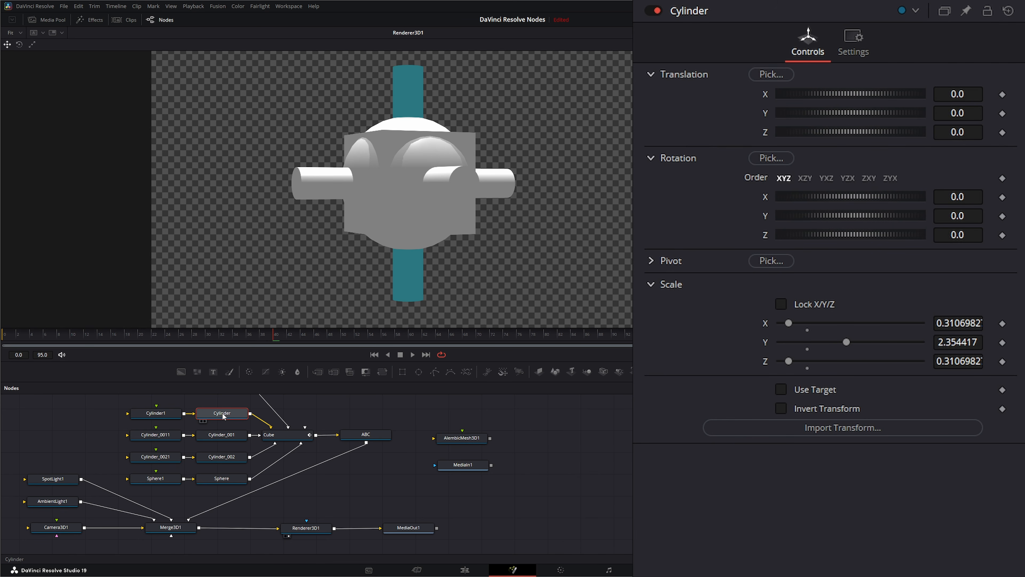
click(160, 418)
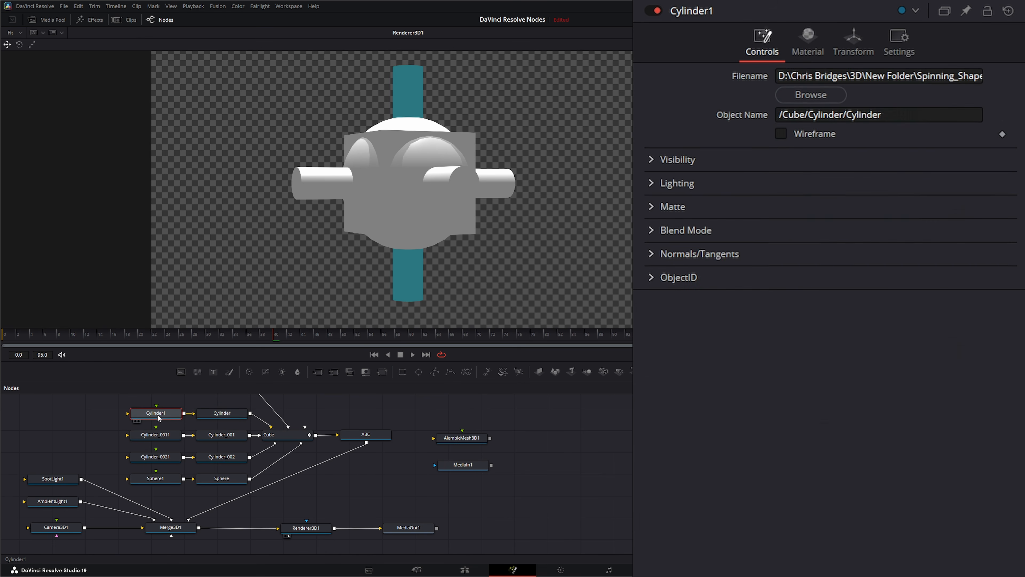
click(853, 40)
click(221, 414)
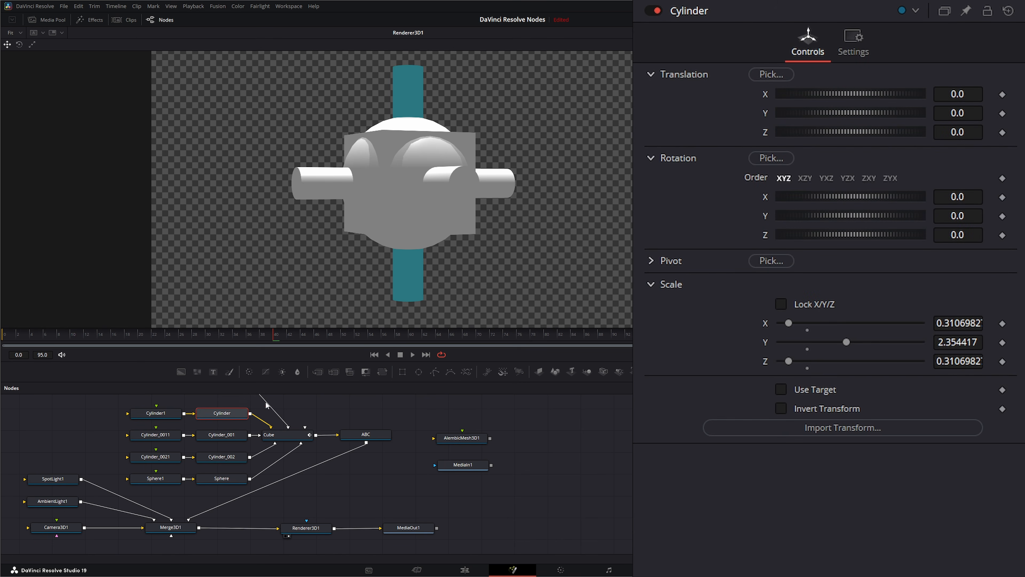
mouse_move(863, 133)
mouse_down()
mouse_move(827, 139)
mouse_move(877, 133)
mouse_up()
click(155, 413)
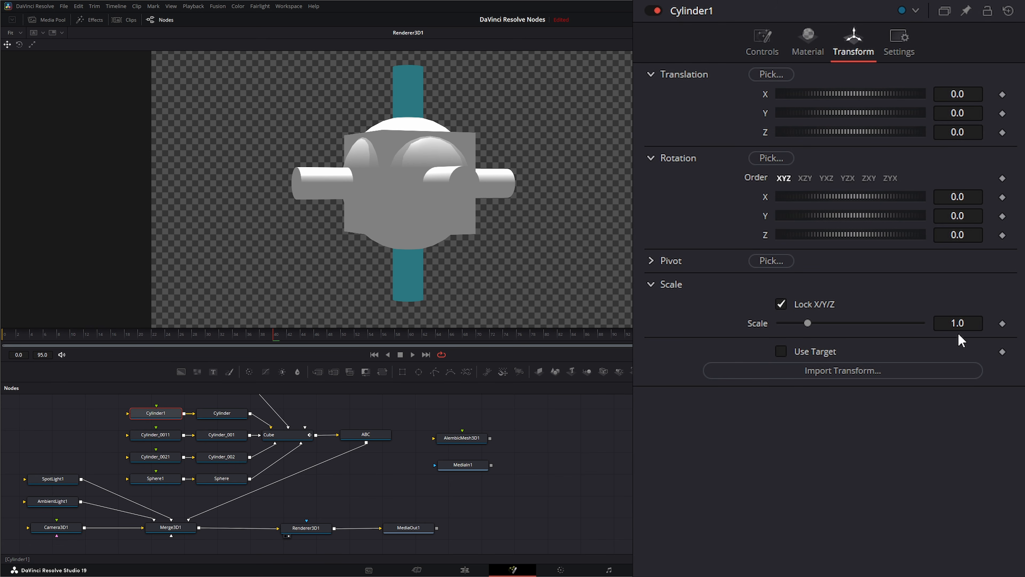
click(224, 414)
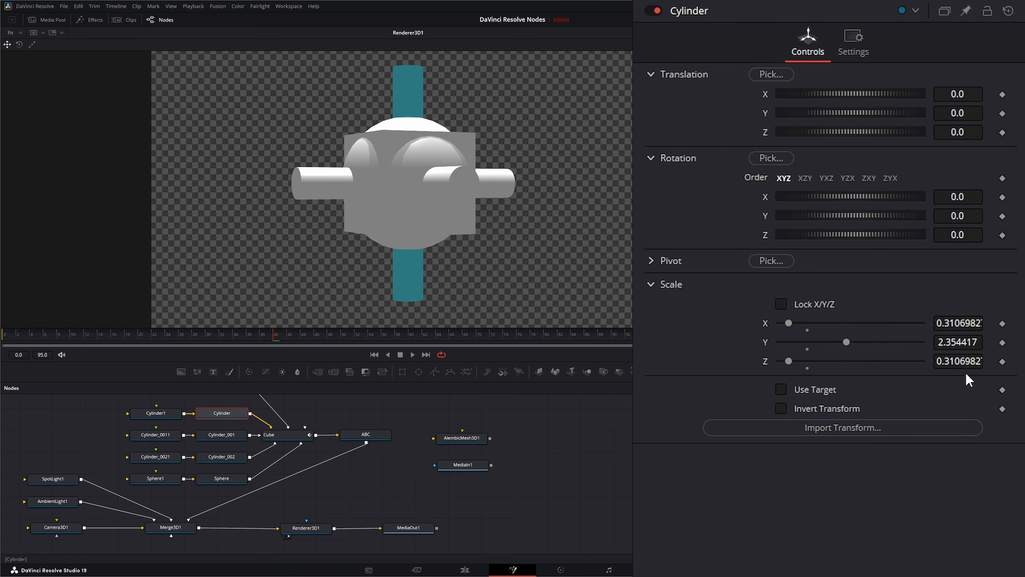
- Examine the rotation and scale settings of the Cylinder_001, Cylinder_002 and Sphere transform nodes
click(221, 437)
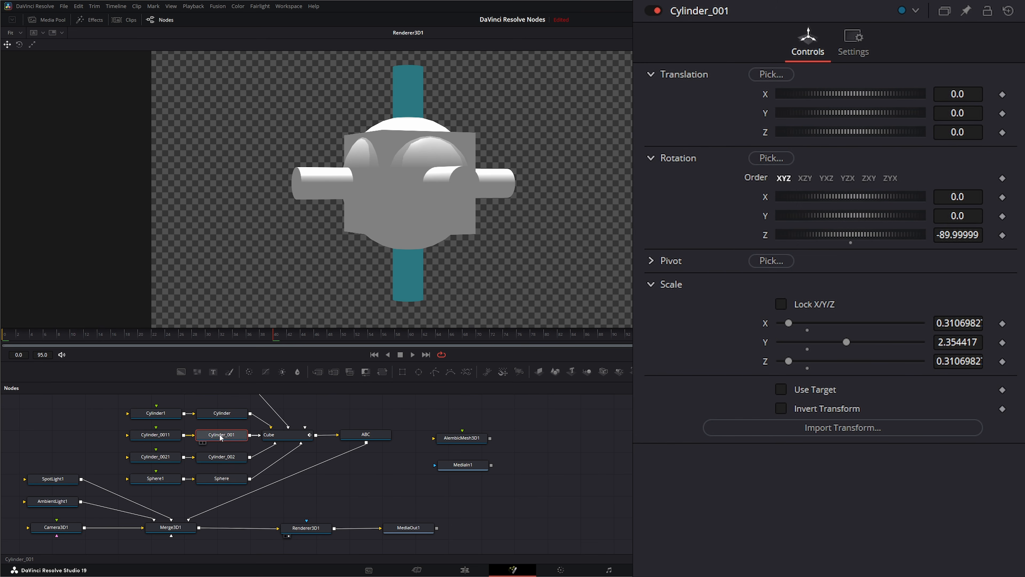
click(221, 457)
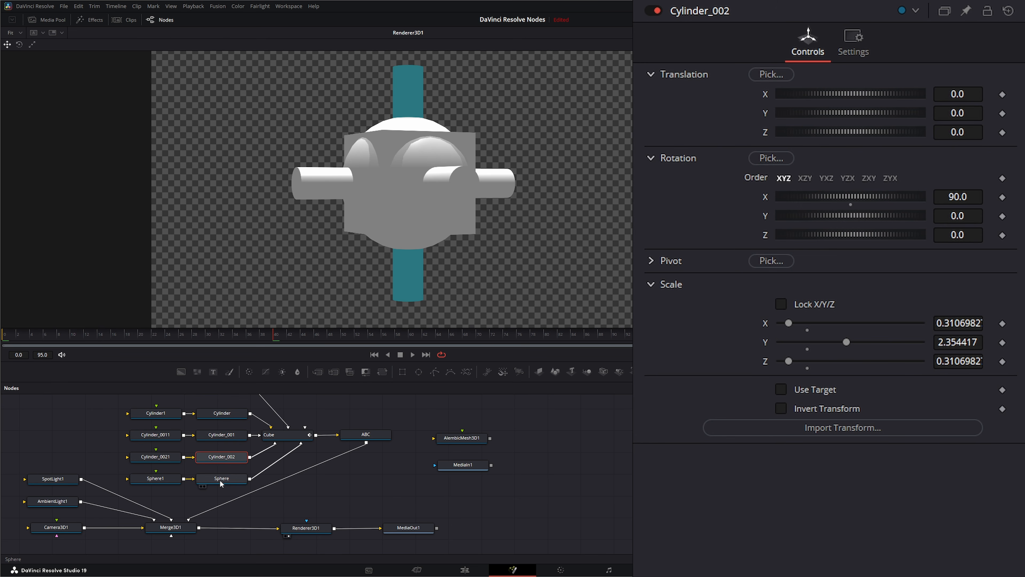
click(222, 480)
click(222, 457)
click(221, 437)
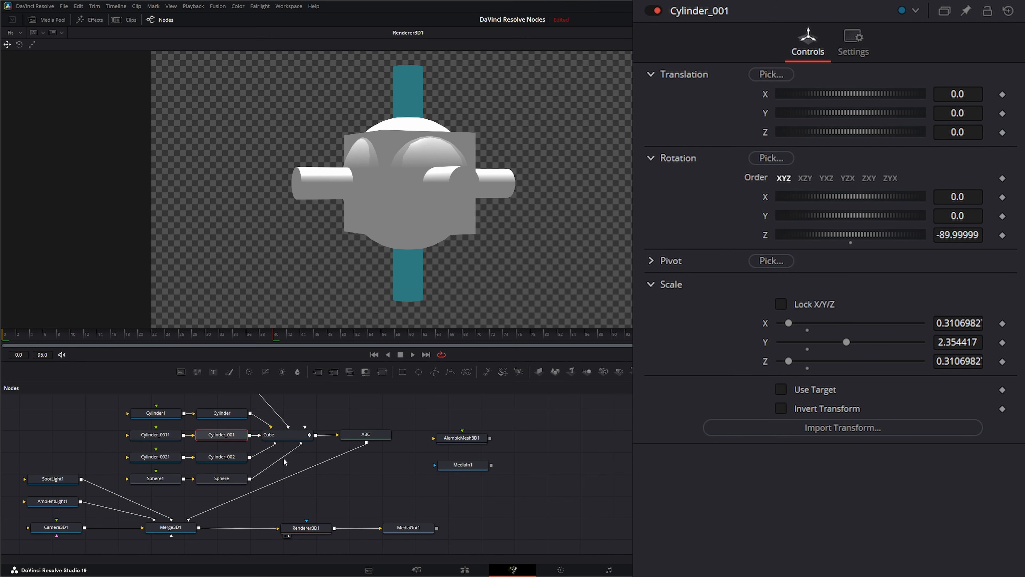
click(223, 458)
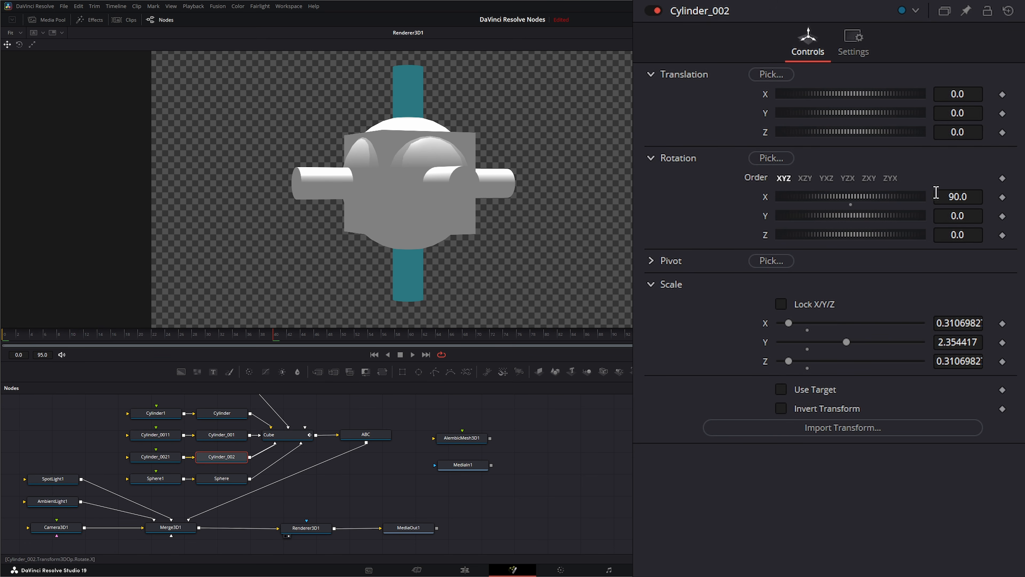
click(226, 479)
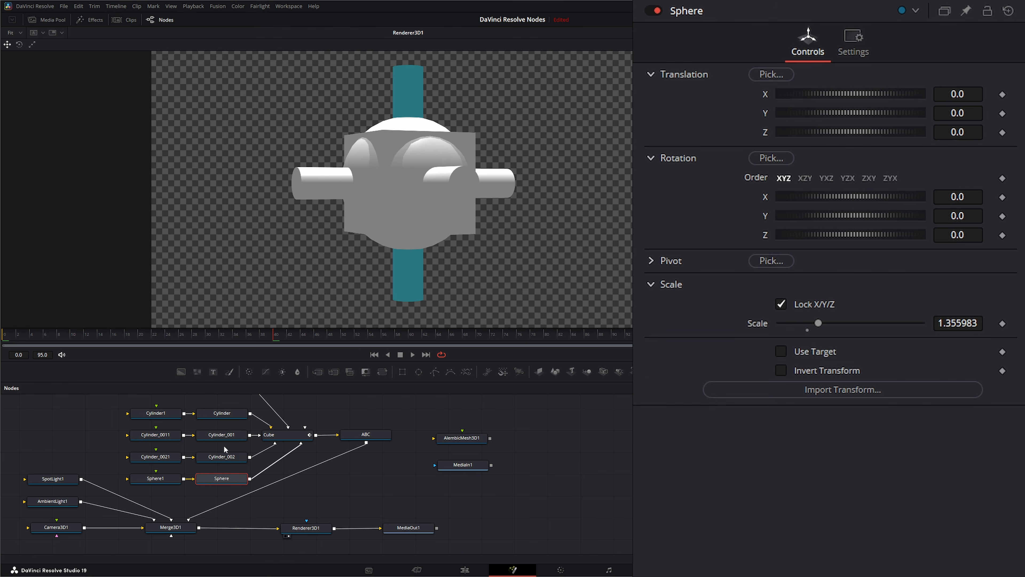
- Set the Z rotation of the Cylinder_001 transform node to -90
click(221, 440)
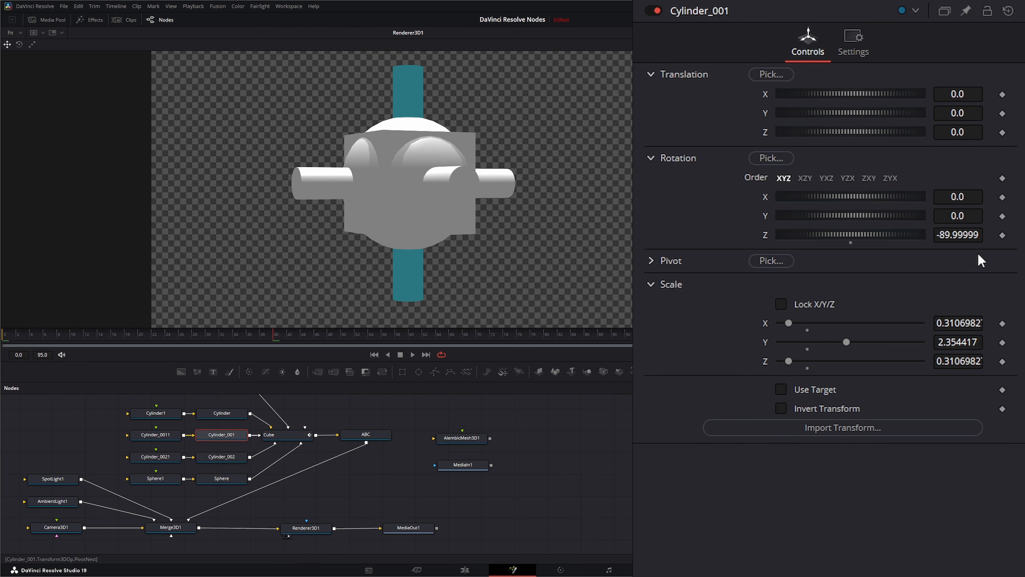
click(974, 235)
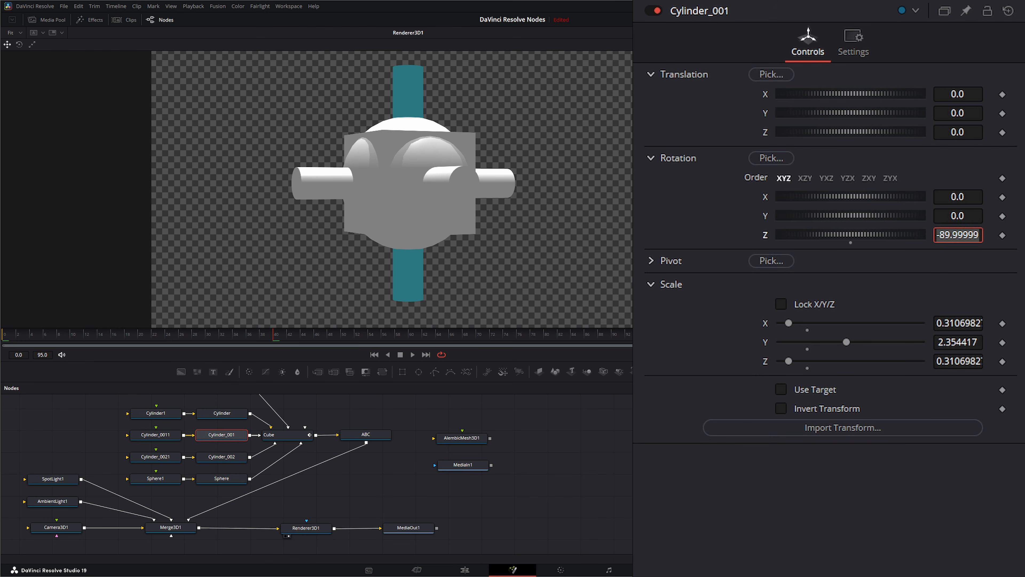
text(-90)
key(Tab)
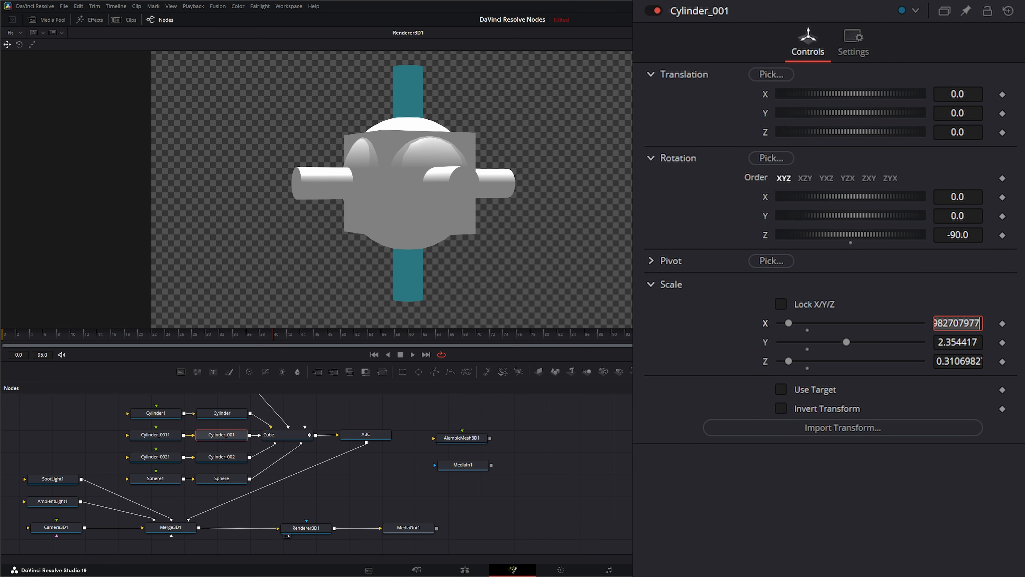
key(Return)
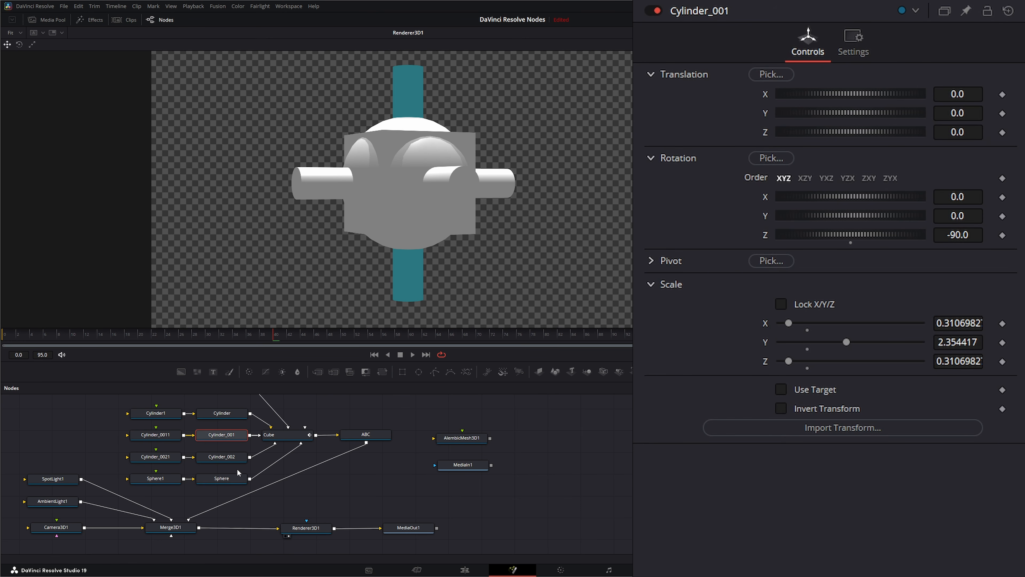
- Review the node structure from the four shape transforms through the Cube merge and Cube1 mesh to the ABC transform
click(238, 476)
drag(214, 399, 231, 492)
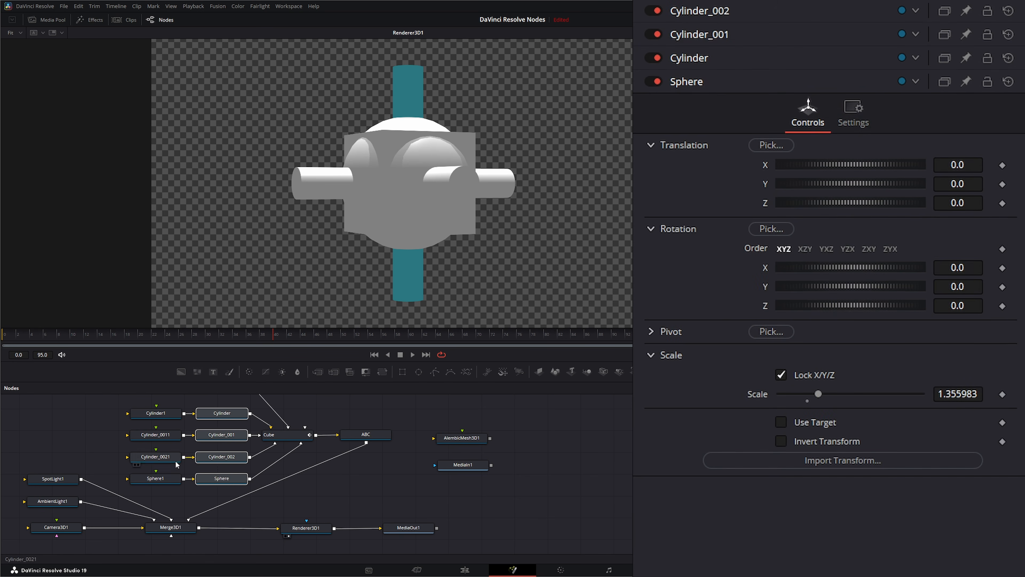
click(286, 435)
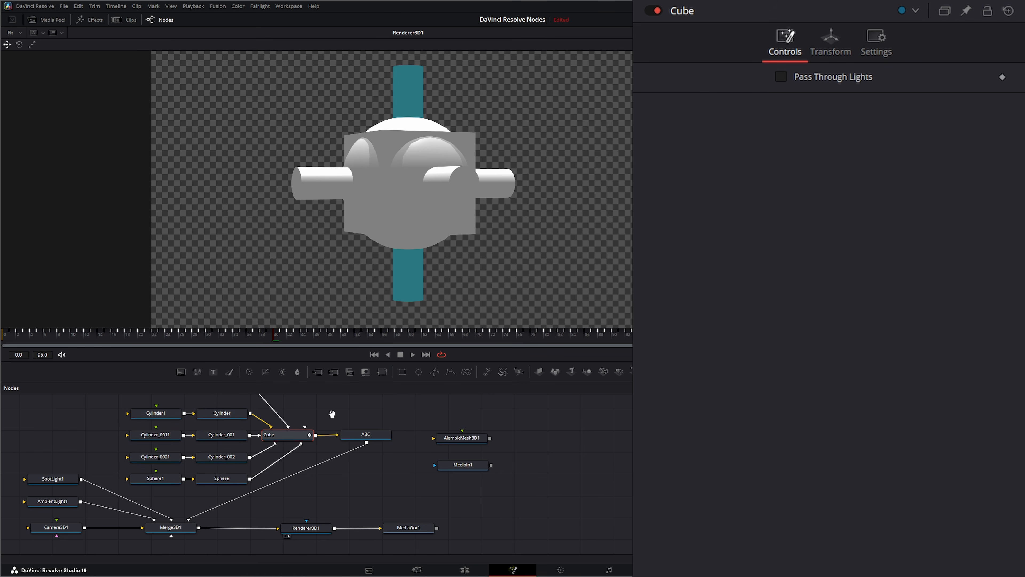
drag(332, 413, 368, 457)
click(266, 426)
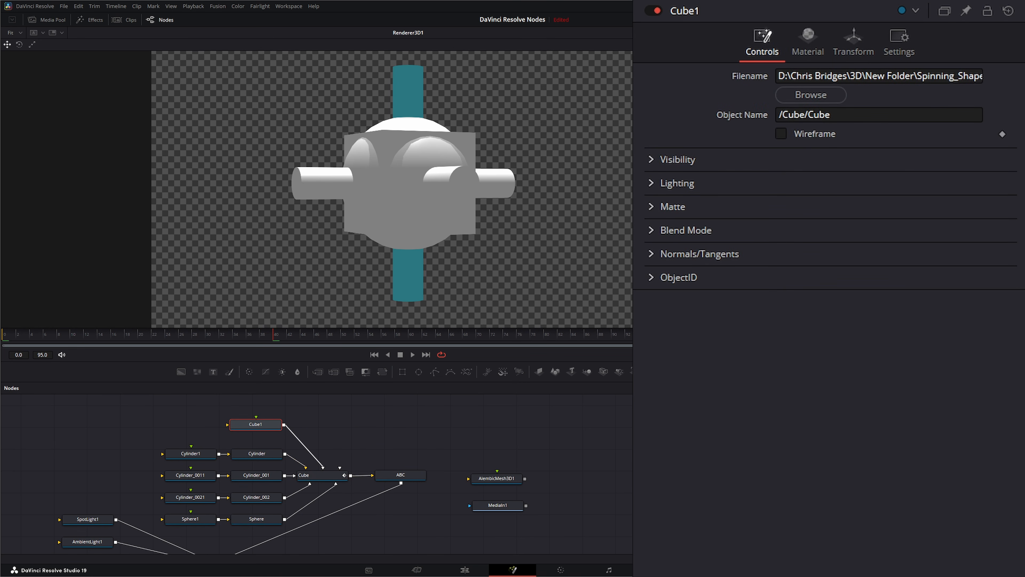
click(405, 478)
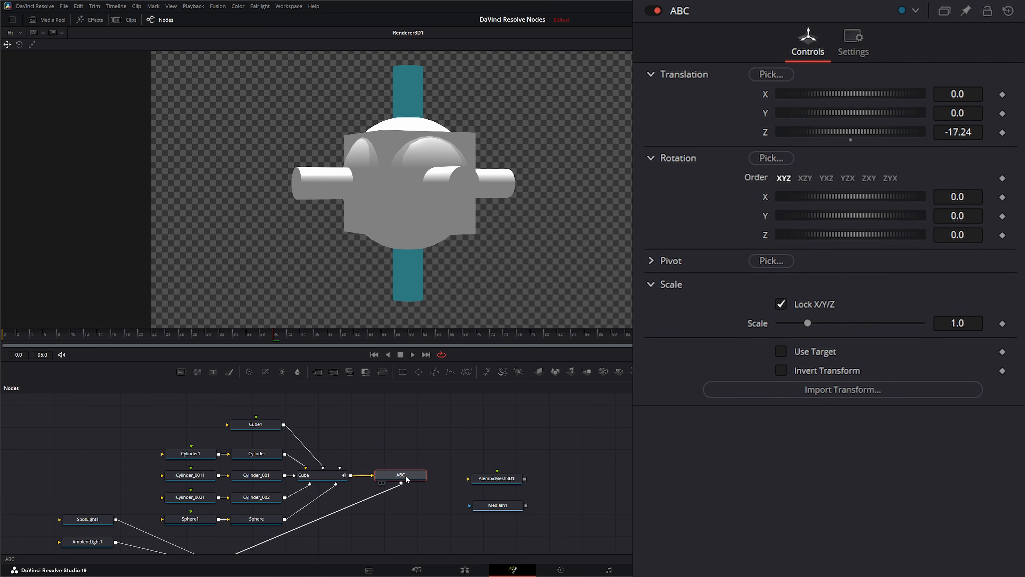
drag(404, 478, 403, 479)
- Scrub through the rendered animation and return the playhead to frame 0
drag(264, 331, 438, 337)
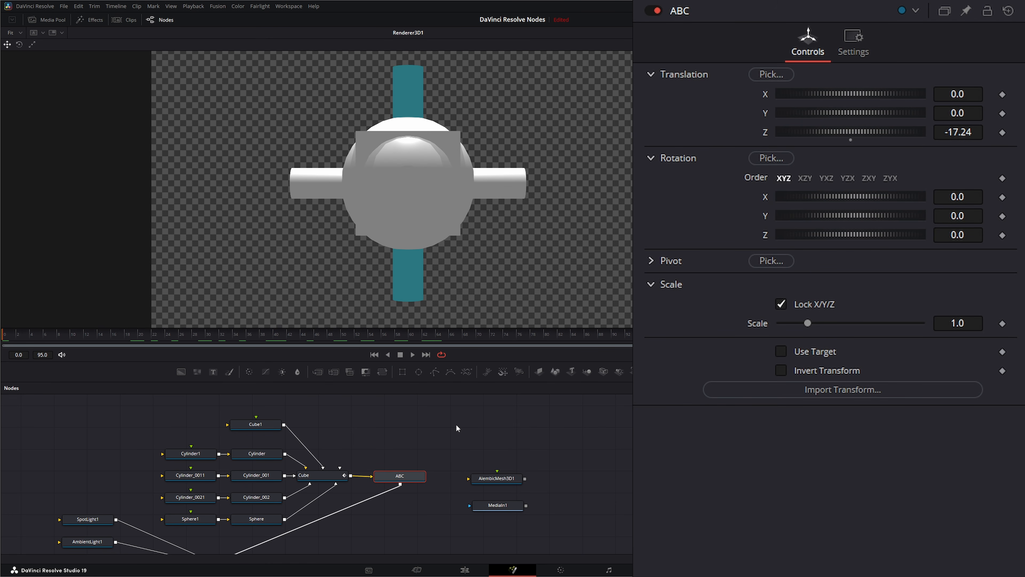
drag(457, 425, 479, 414)
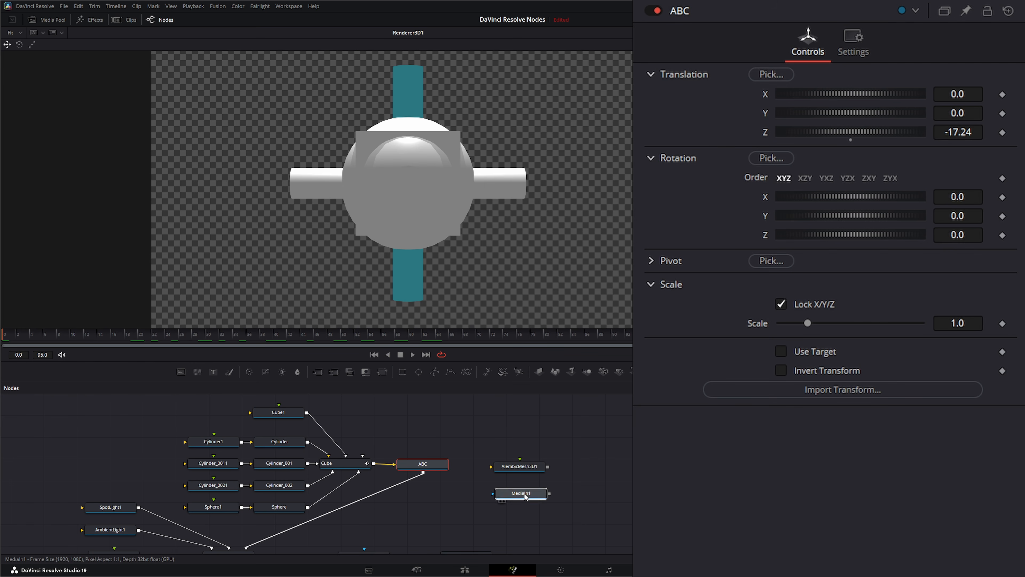
- Connect the MediaIn1 video clip to the material input of the Sphere1 mesh and preview the textured animation
drag(526, 497, 118, 446)
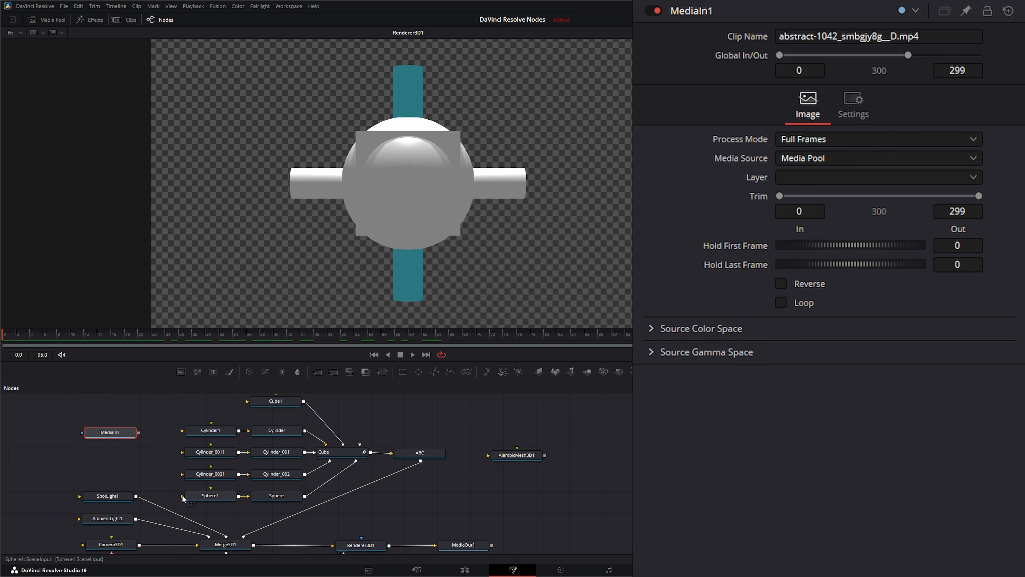
drag(138, 433, 182, 496)
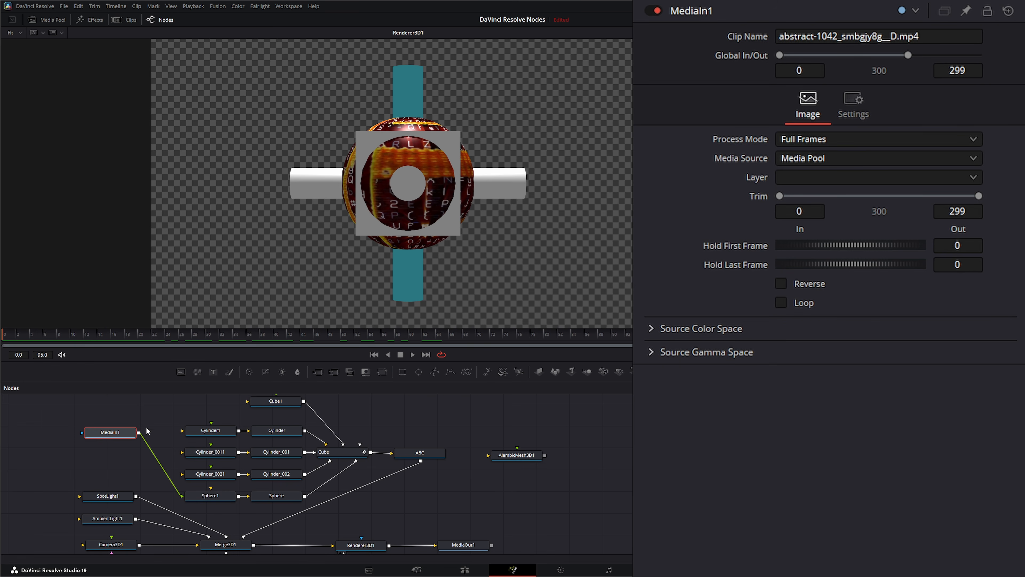
click(413, 354)
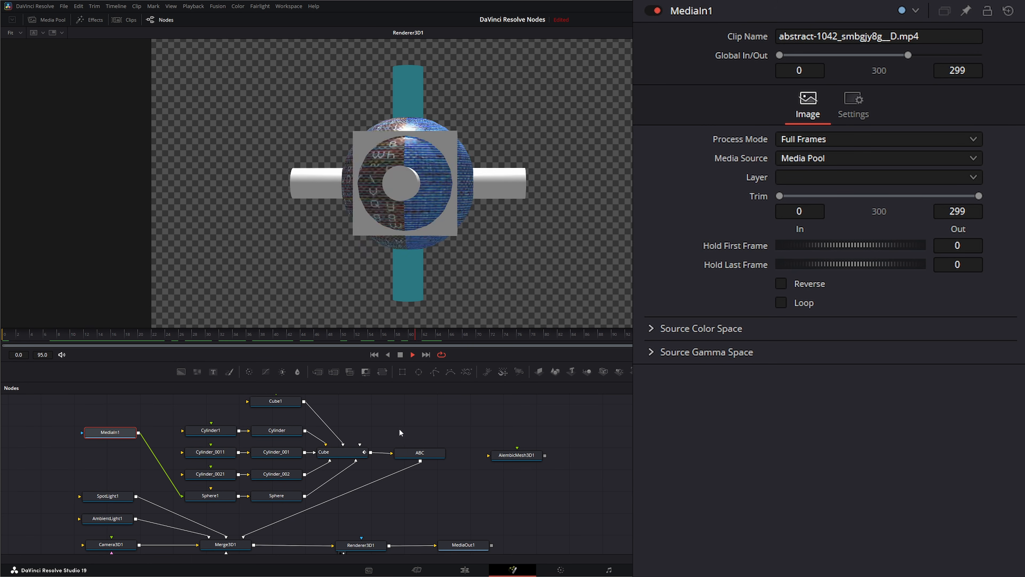
click(400, 354)
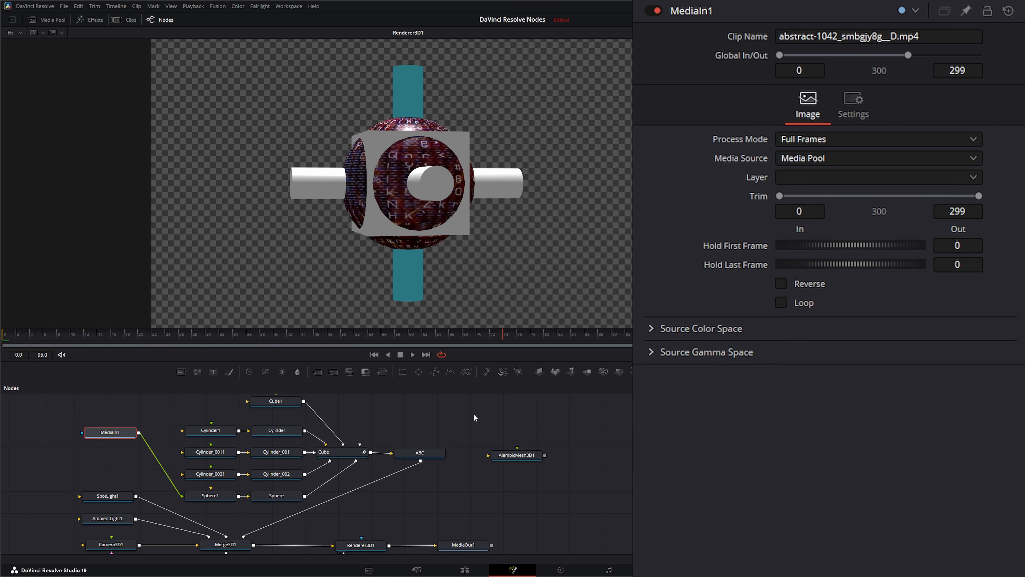
- Select the unconnected AlembicMesh3D1 node and move it slightly farther from the ABC node
mouse_move(475, 419)
mouse_down()
mouse_move(544, 472)
mouse_move(572, 478)
mouse_up()
drag(513, 459, 528, 478)
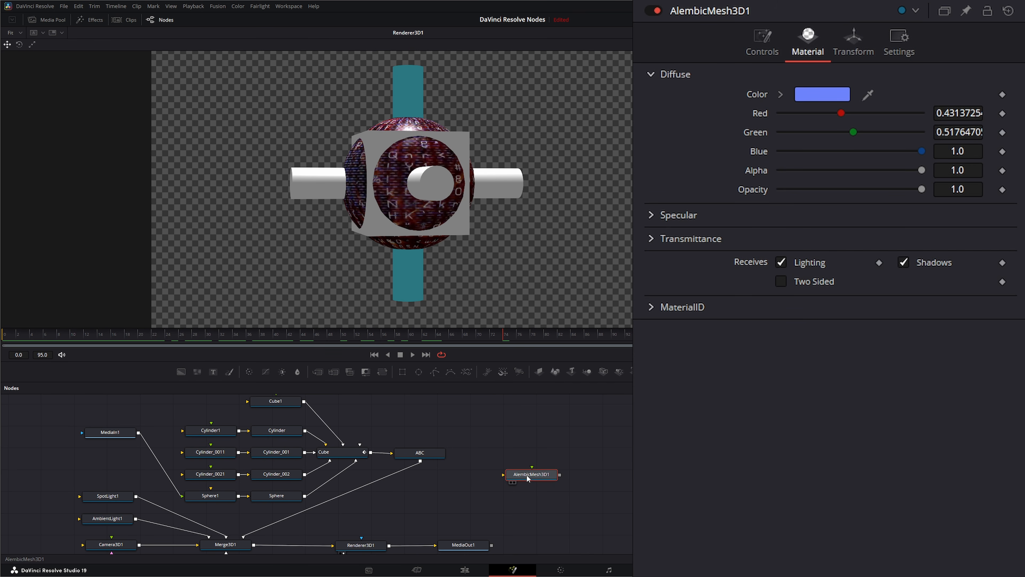
click(222, 8)
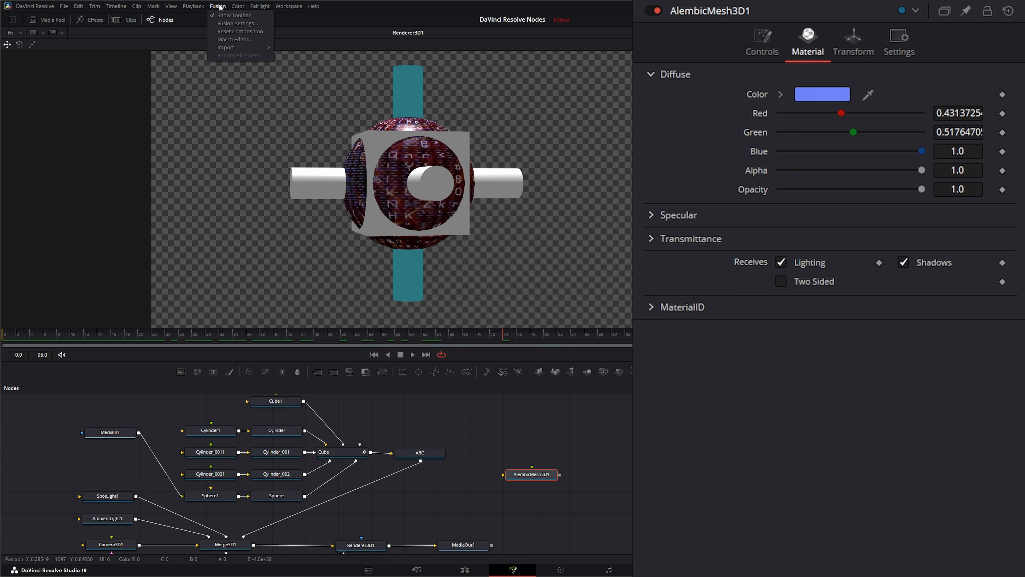
mouse_move(235, 47)
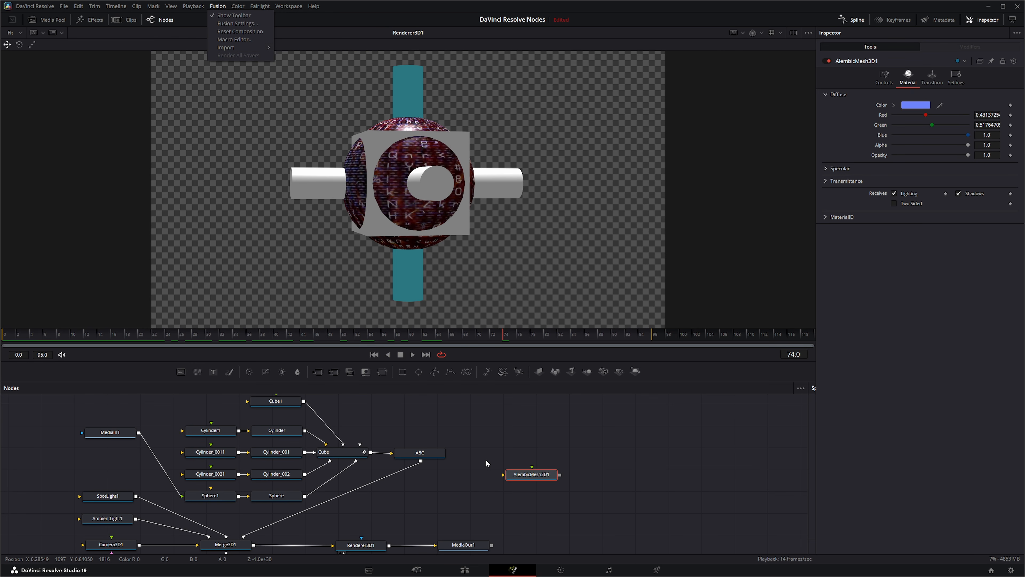
click(473, 430)
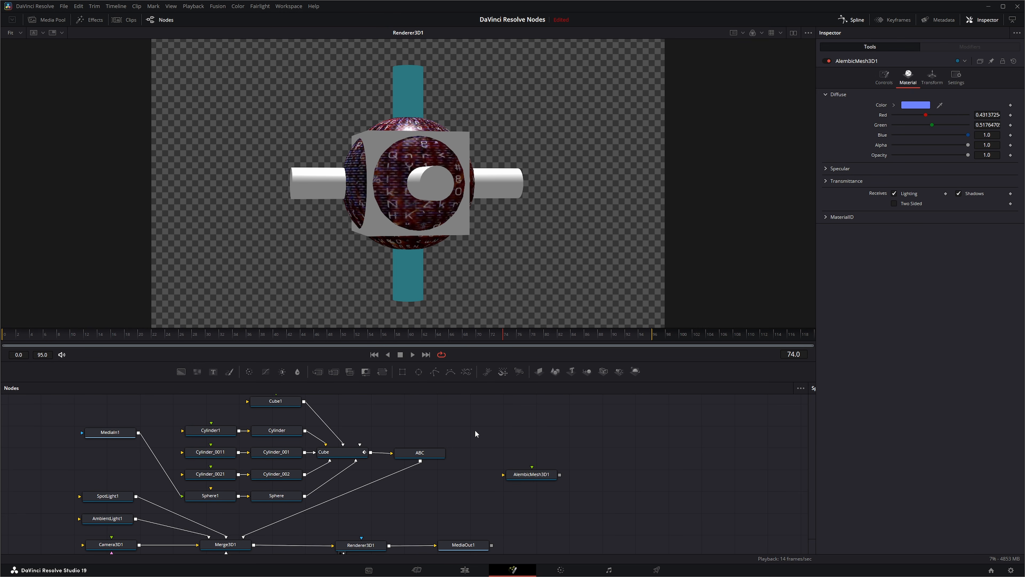